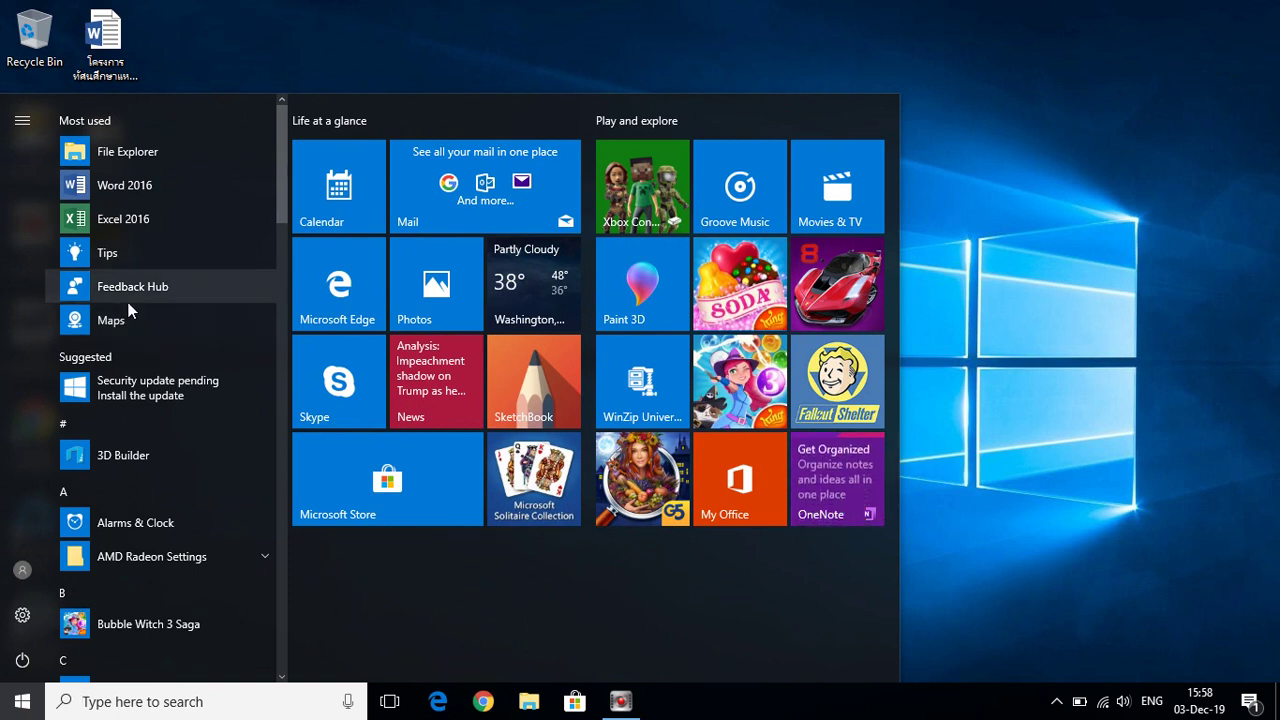
Launch Excel 2016 from the Start menu's Most used list
click(125, 219)
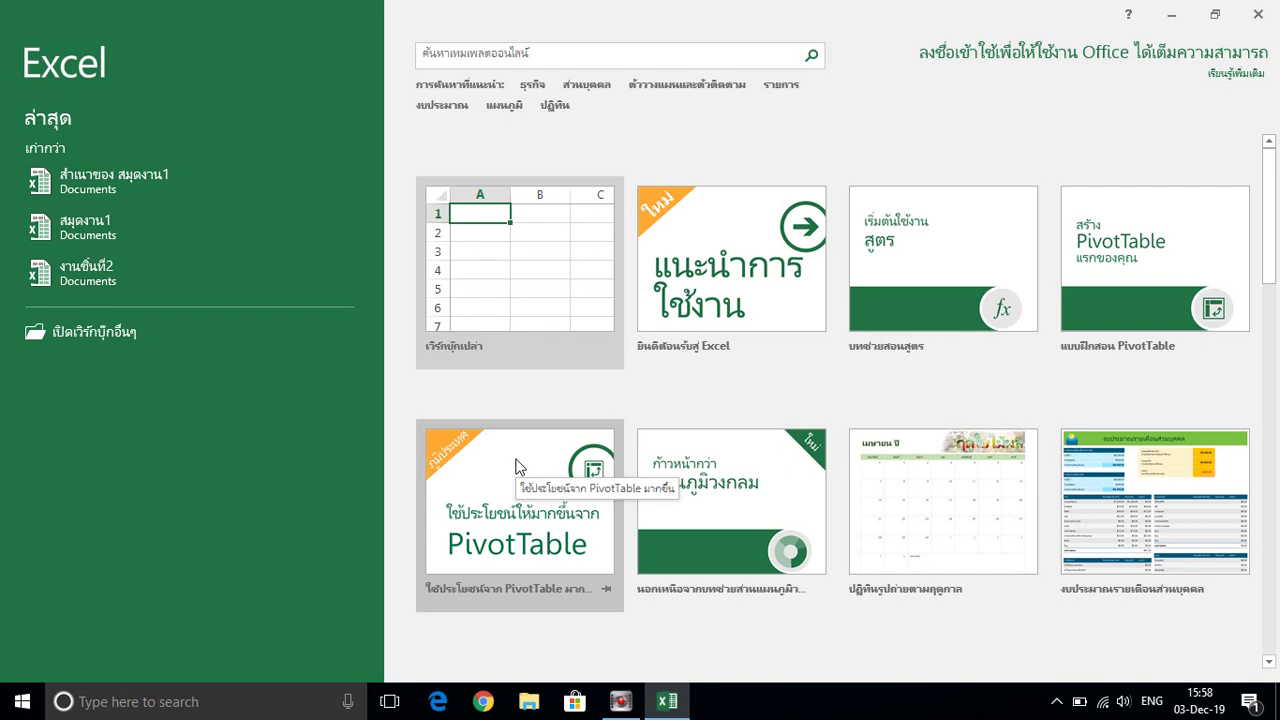
Create a blank workbook and enter the sample text 'hgopgoy' in cell I3
click(539, 296)
click(539, 296)
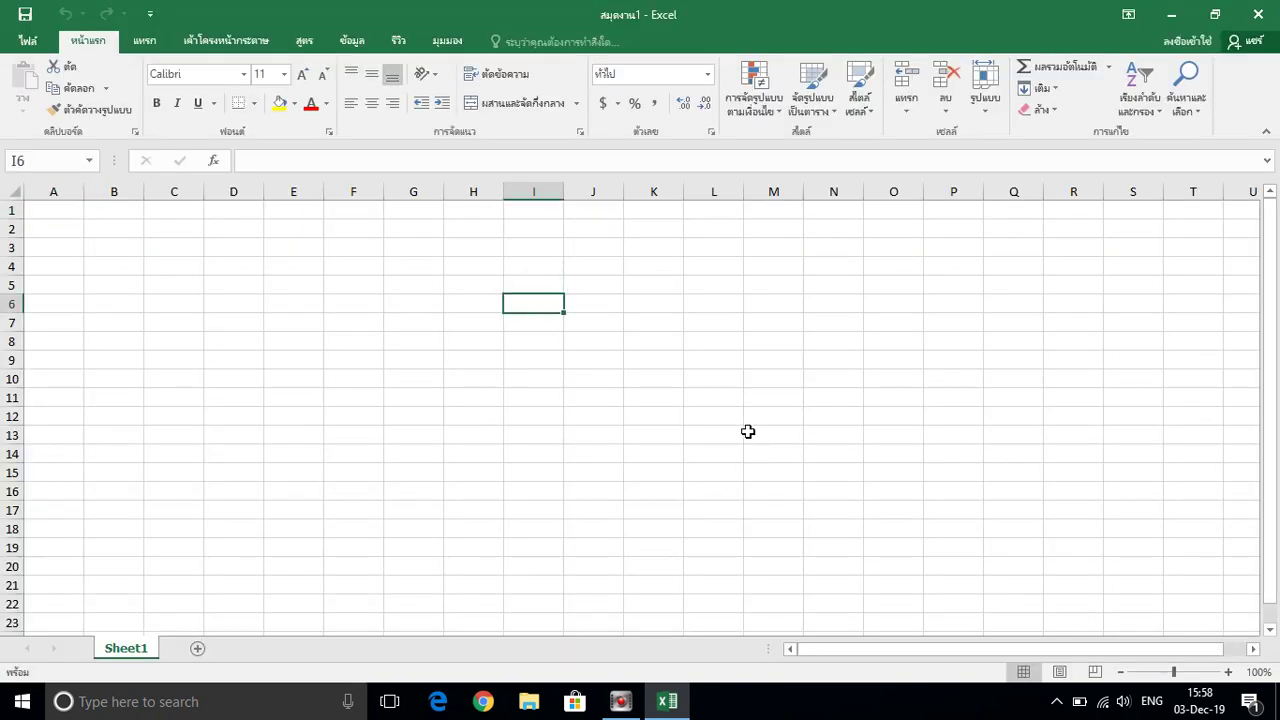
click(412, 283)
click(531, 249)
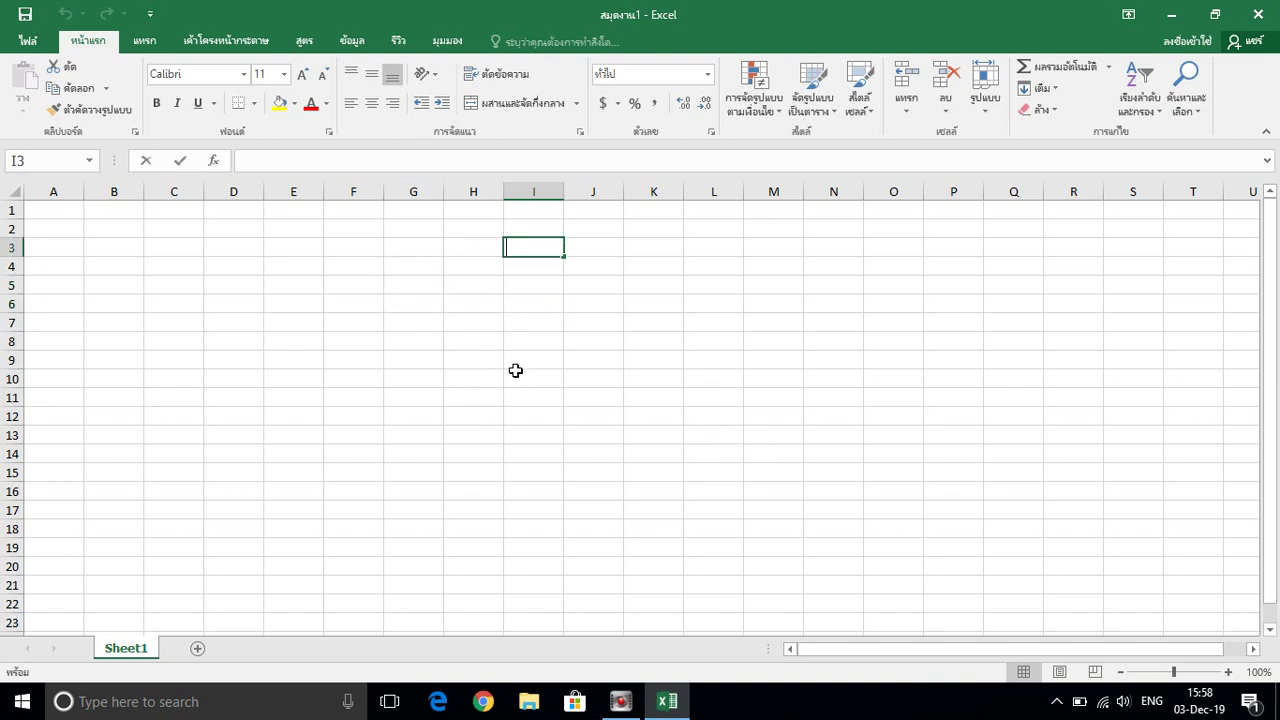
text(hgop[[,)
key(BackSpace)
key(BackSpace)
key(BackSpace)
text(goy)
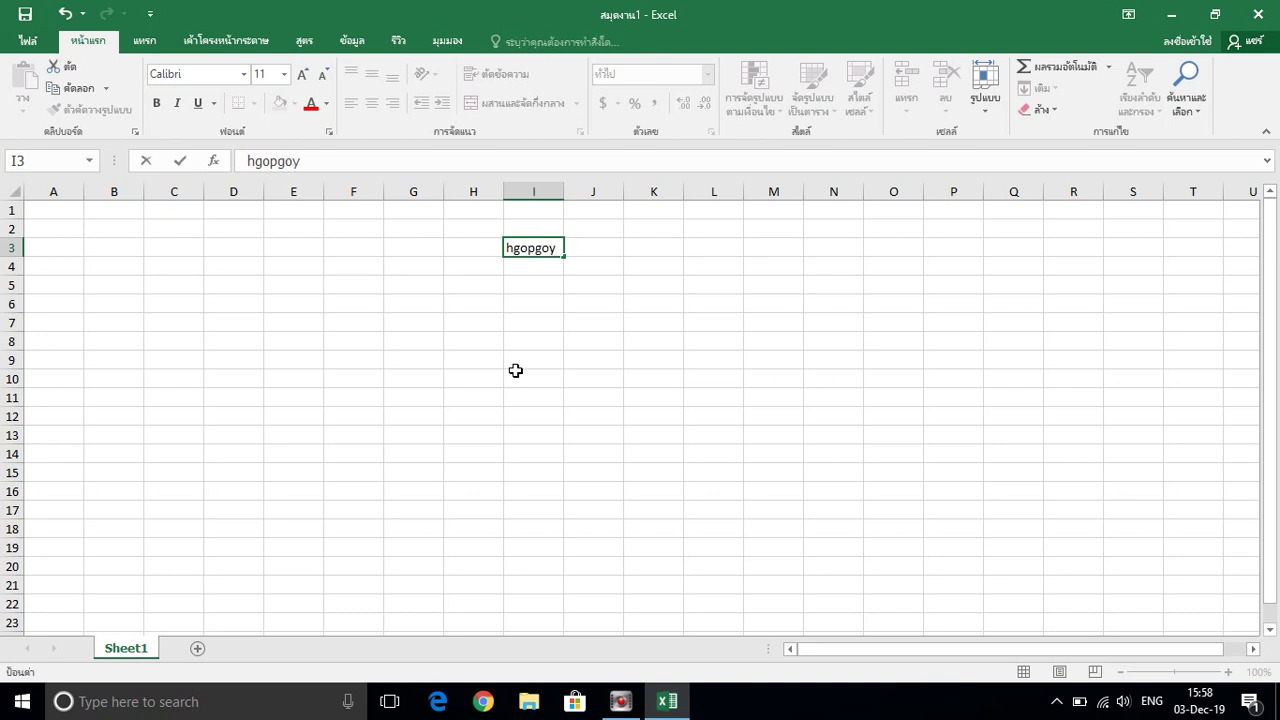
click(368, 360)
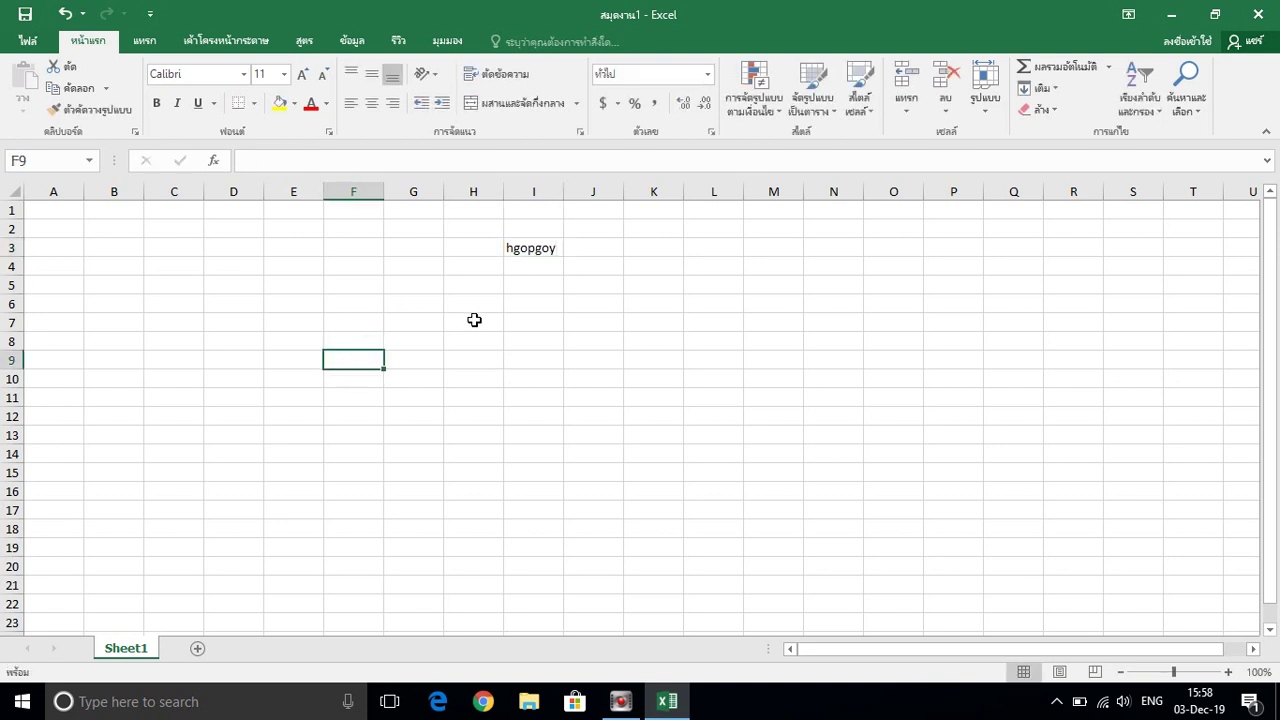
Bring up the Save As dialog through File > Save As > Browse
click(27, 41)
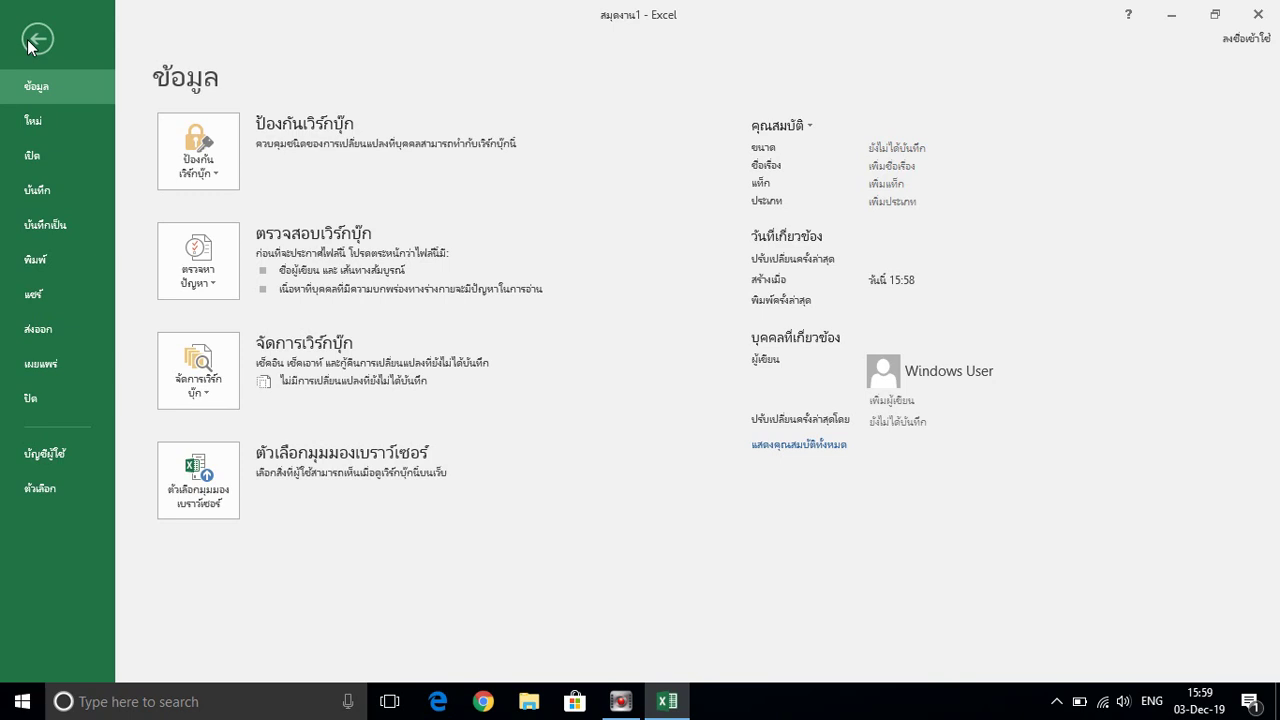
click(67, 229)
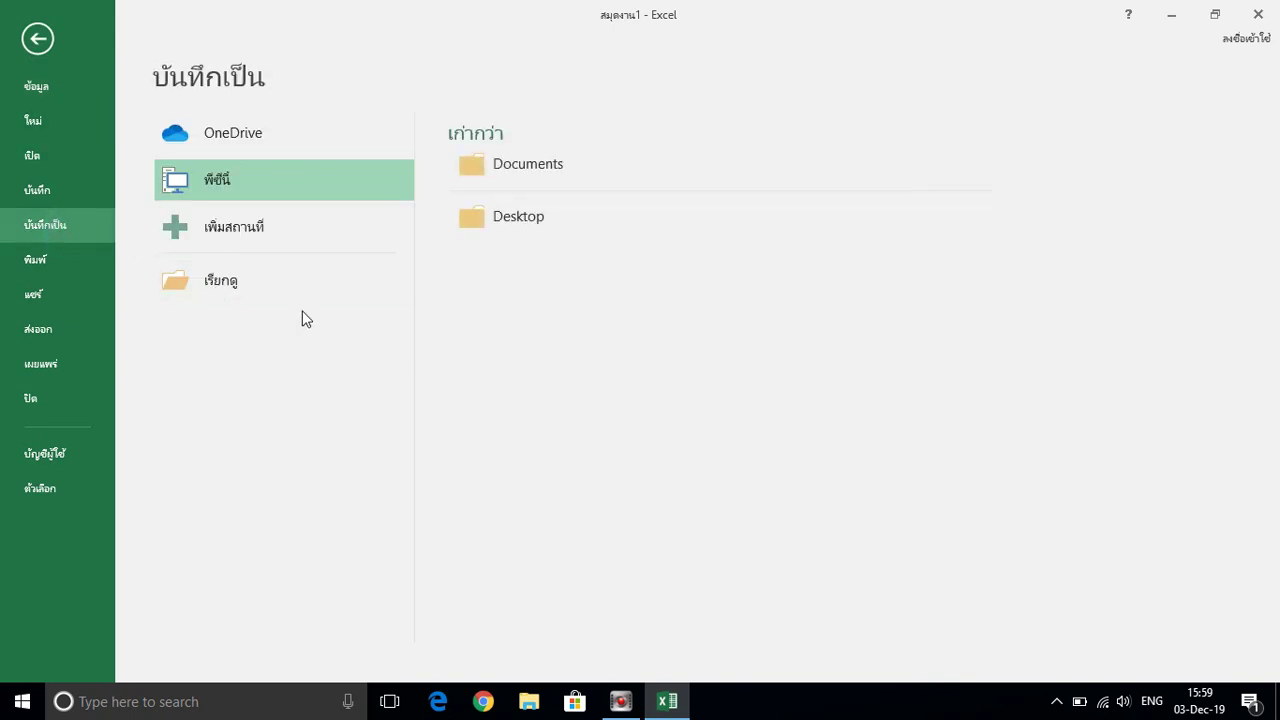
click(226, 282)
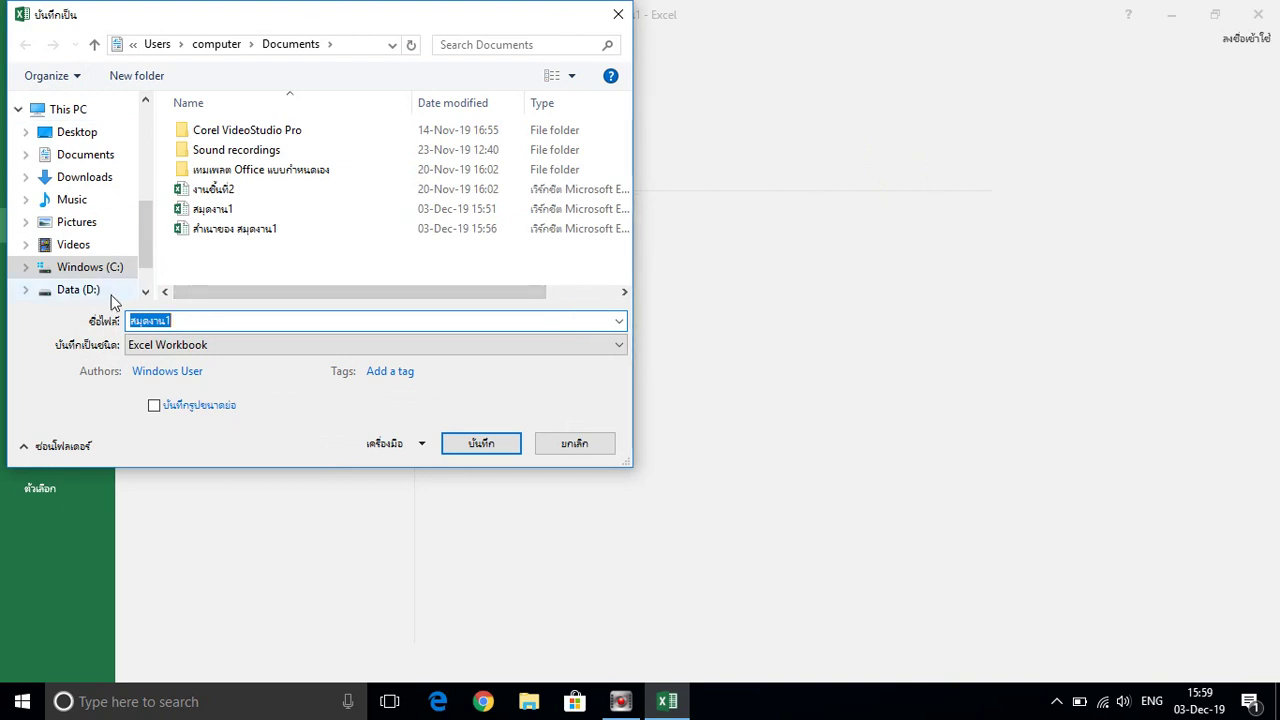
Name the file 'ไฟล์มีรหัส' and choose the Documents folder as its destination
text(w)
key(BackSpace)
key(grave)
text(ไ)
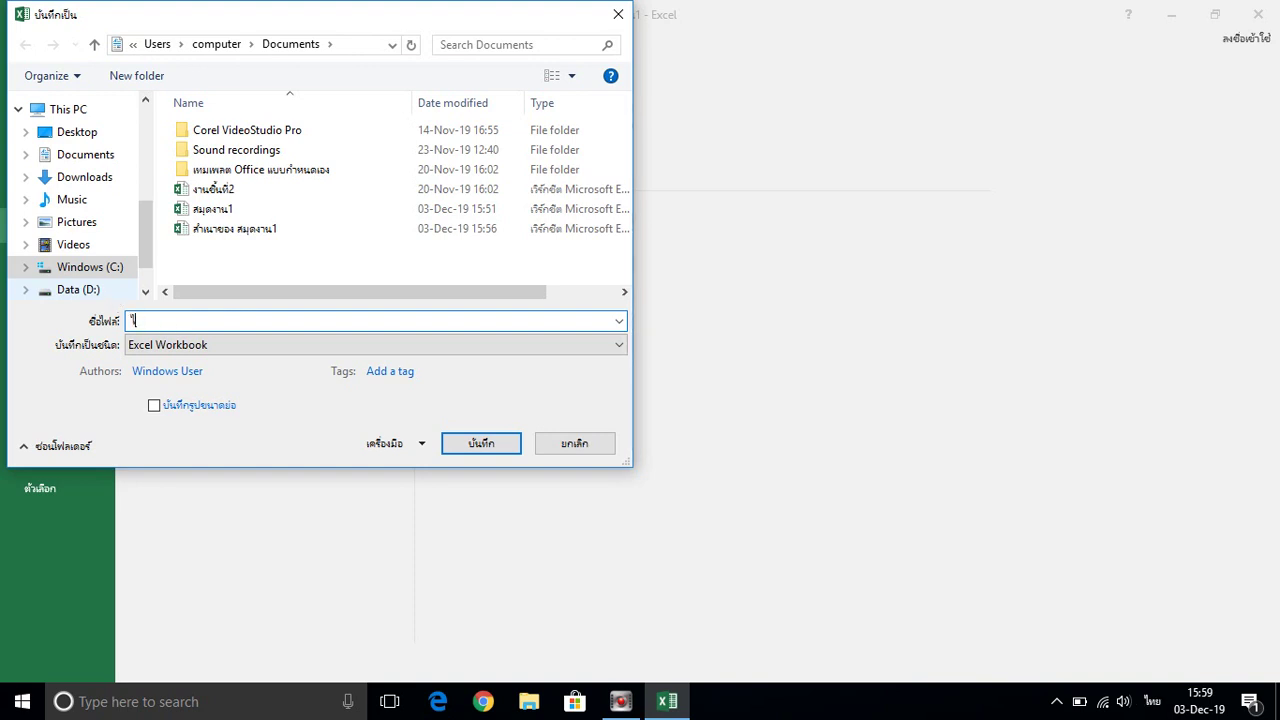
text(ฟล์มีรหัส)
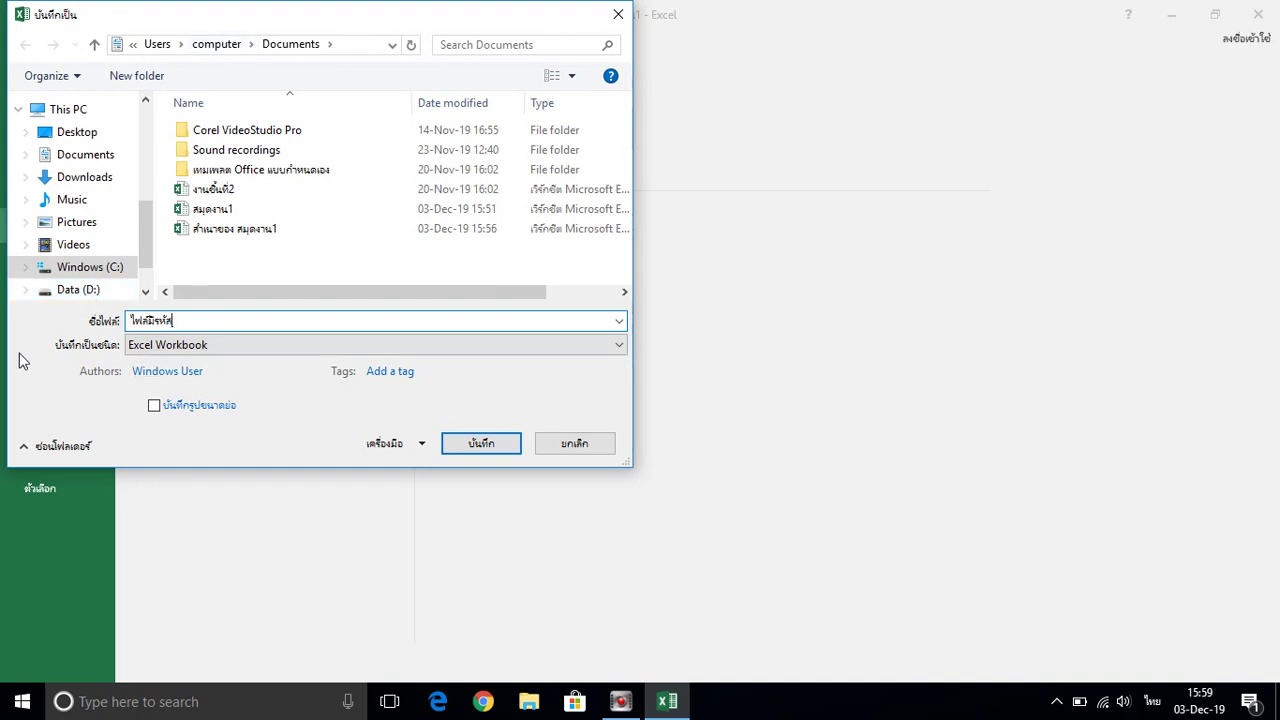
click(106, 155)
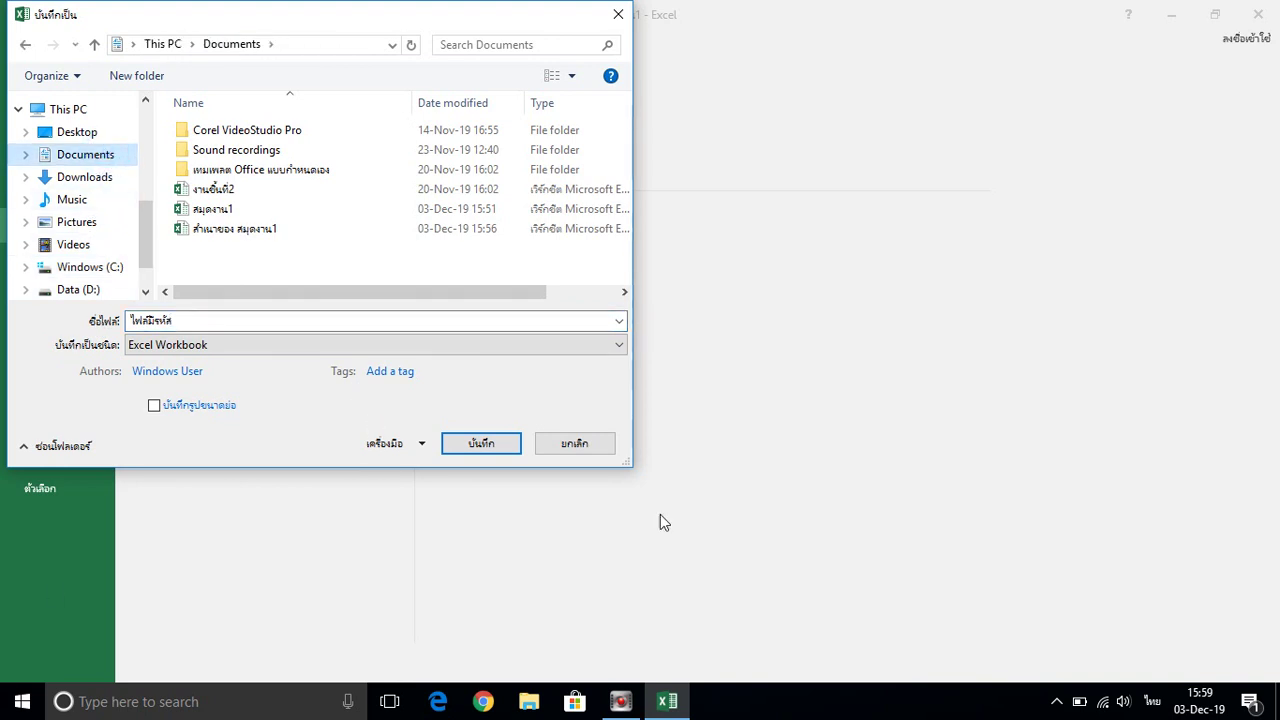
Open General Options from the Tools menu and move the dialog to the lower left
click(419, 447)
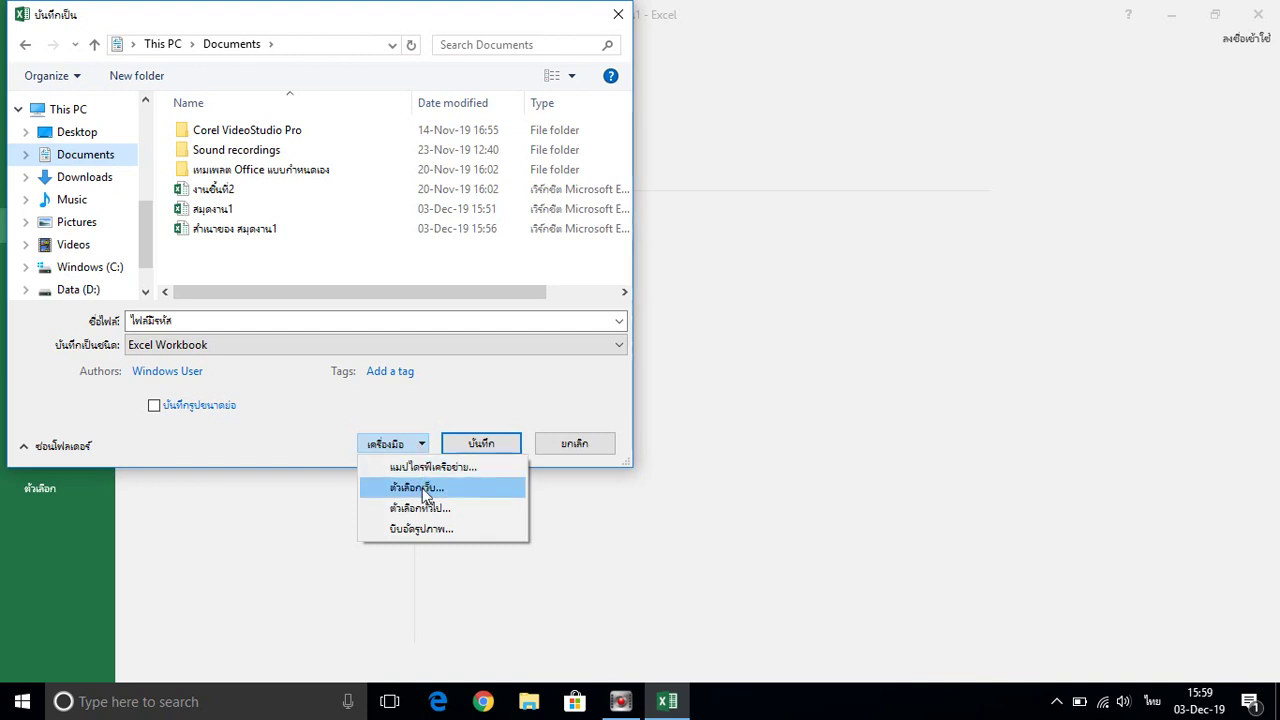
click(436, 511)
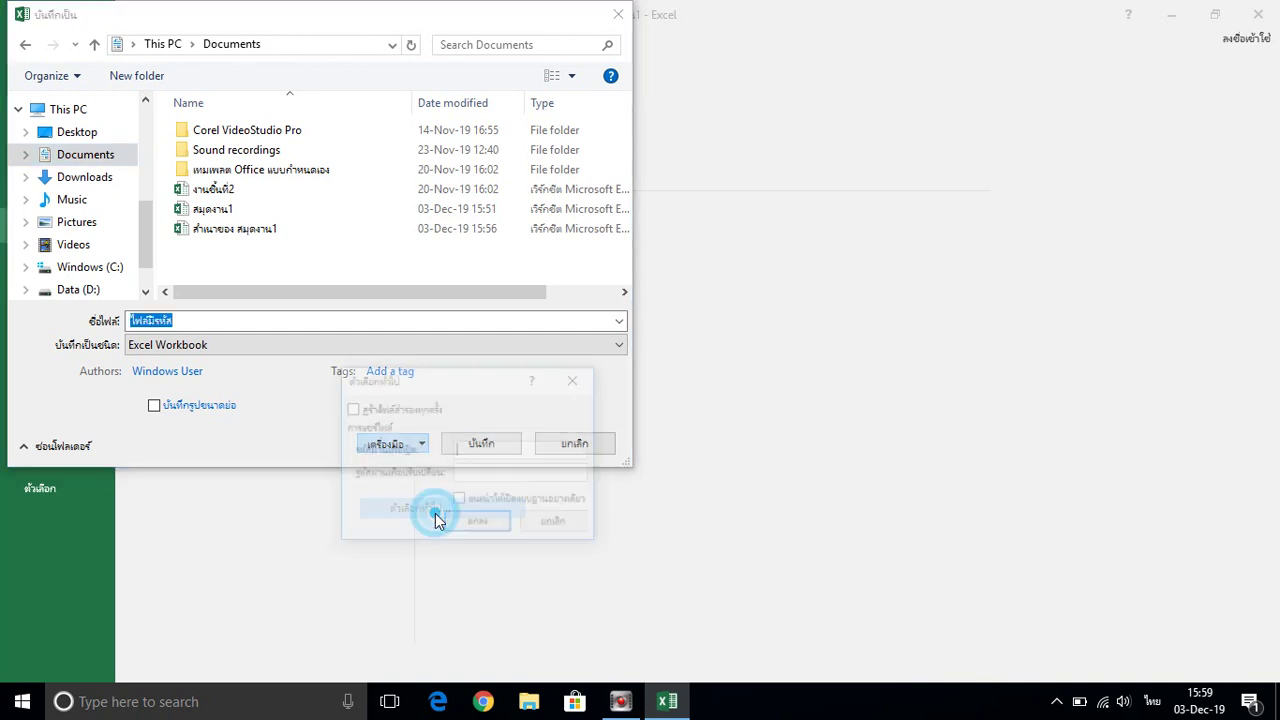
drag(458, 395, 373, 363)
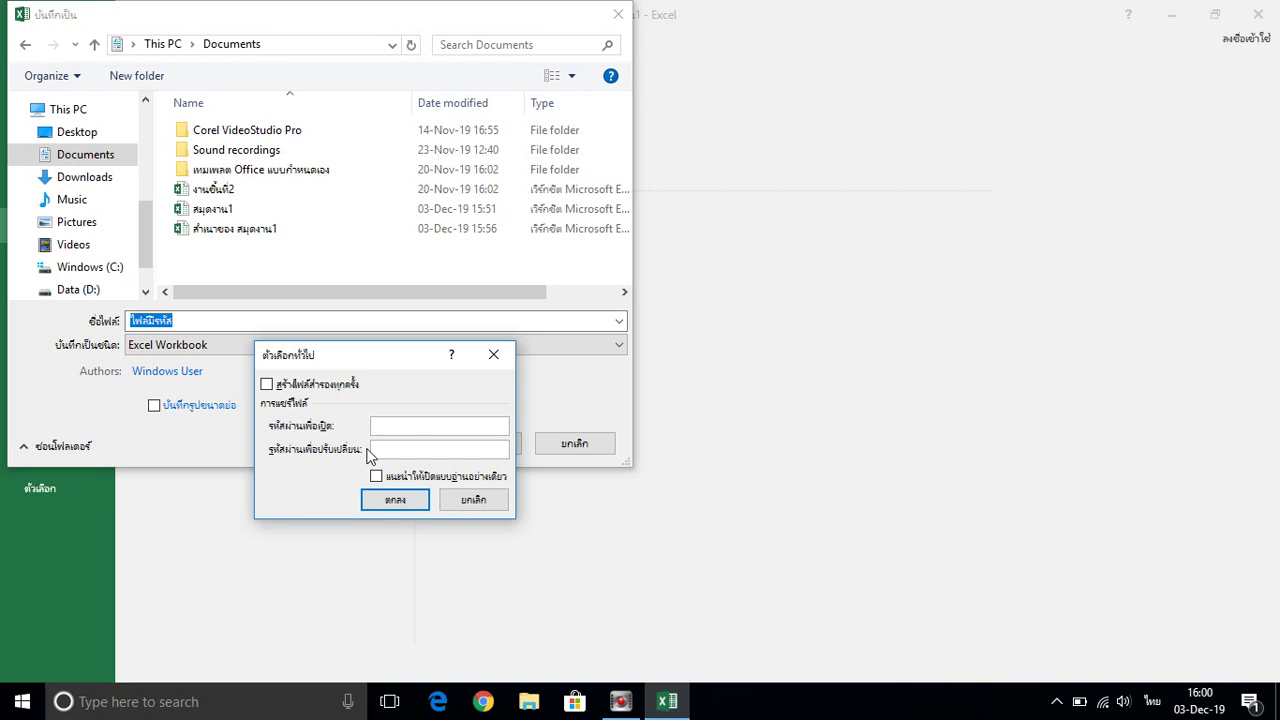
text(123456)
Enter a password to open and a password to modify the file, fixing a typo
click(393, 450)
text(12345)
key(BackSpace)
key(BackSpace)
key(BackSpace)
key(BackSpace)
text(123456)
Accept General Options and re-enter the open password in the Confirm Password box
click(417, 507)
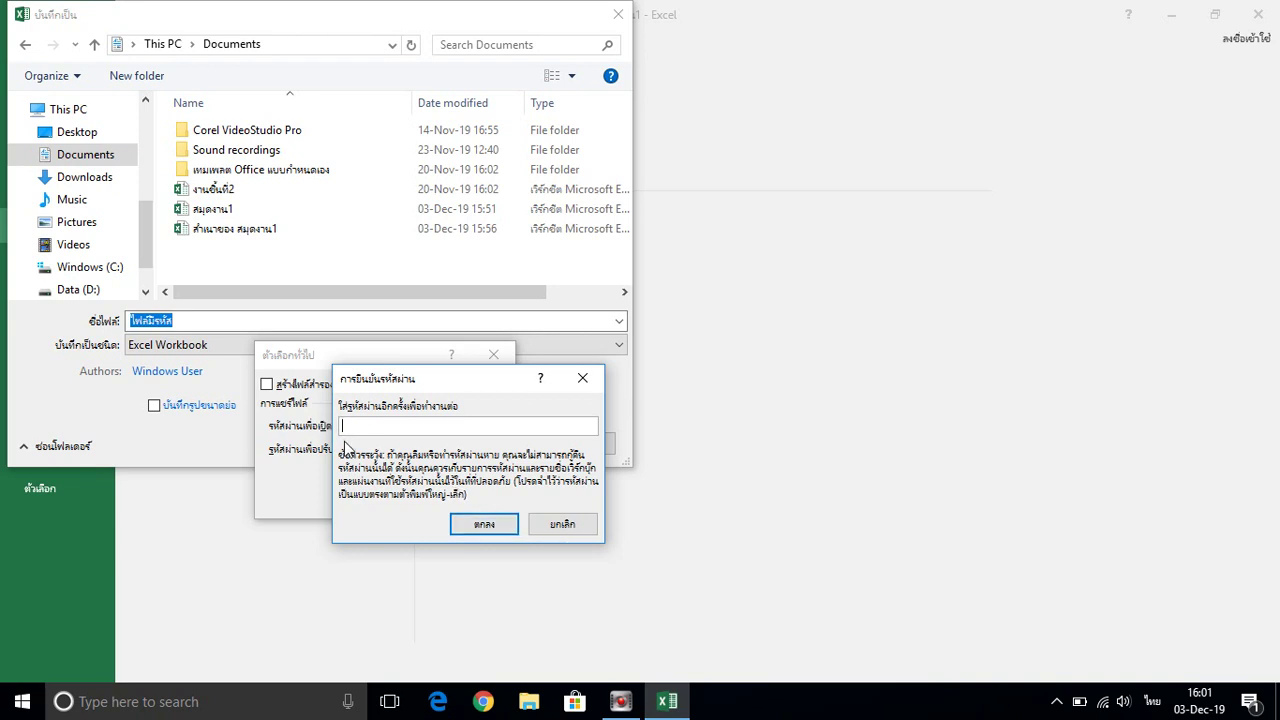
text(12345)
key(BackSpace)
key(BackSpace)
key(BackSpace)
key(BackSpace)
key(BackSpace)
text(123456)
drag(461, 392, 656, 412)
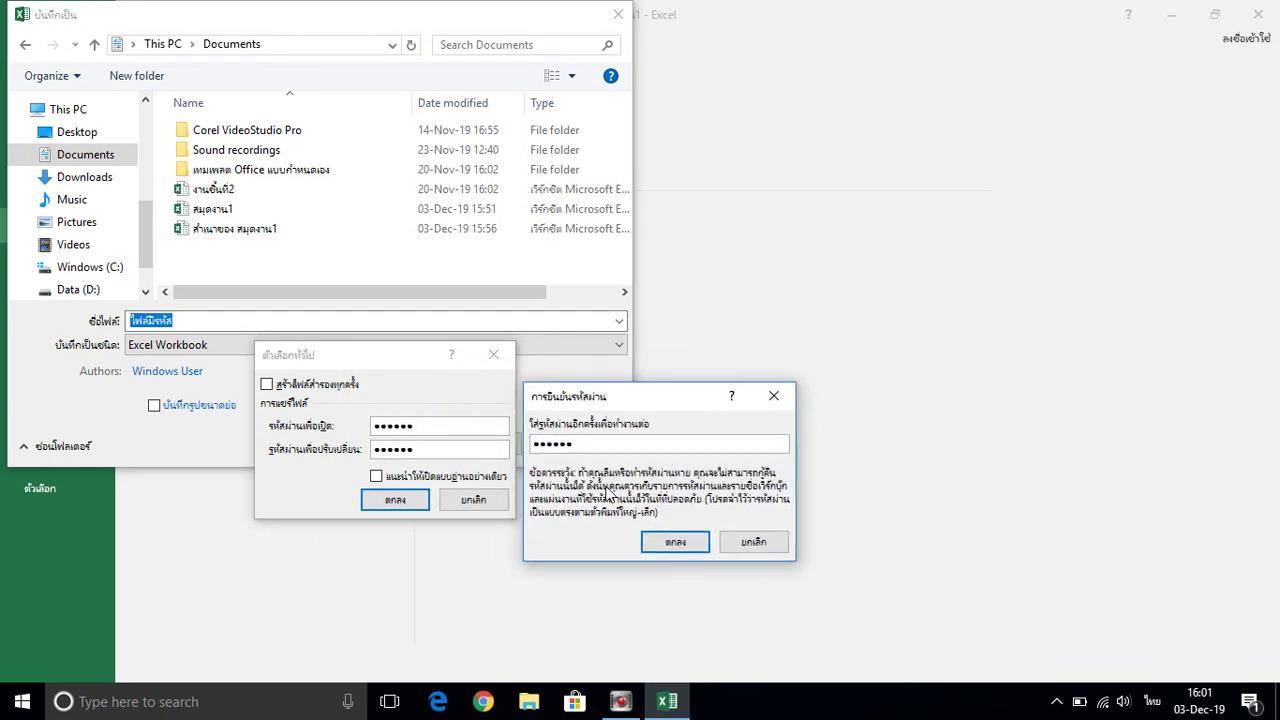
Confirm the open password, then re-enter and confirm the modify password
click(674, 545)
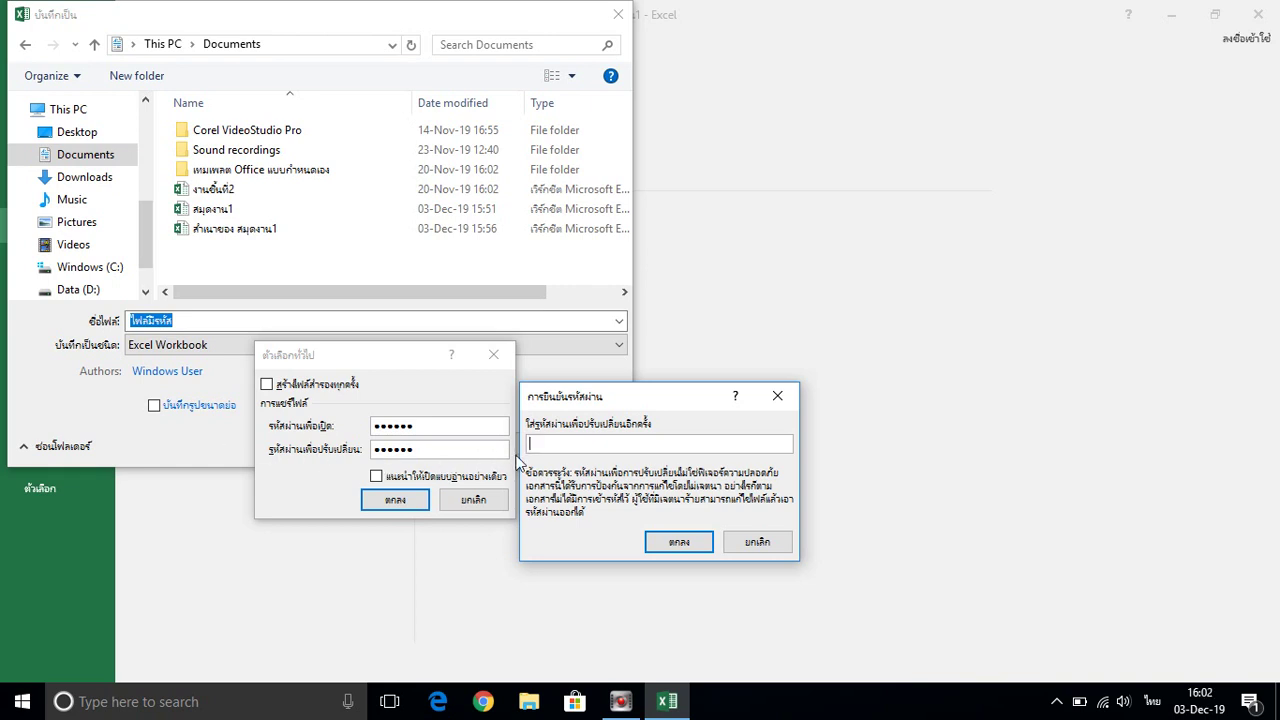
text(12345)
key(BackSpace)
key(BackSpace)
key(BackSpace)
key(BackSpace)
key(BackSpace)
text(123456)
click(679, 541)
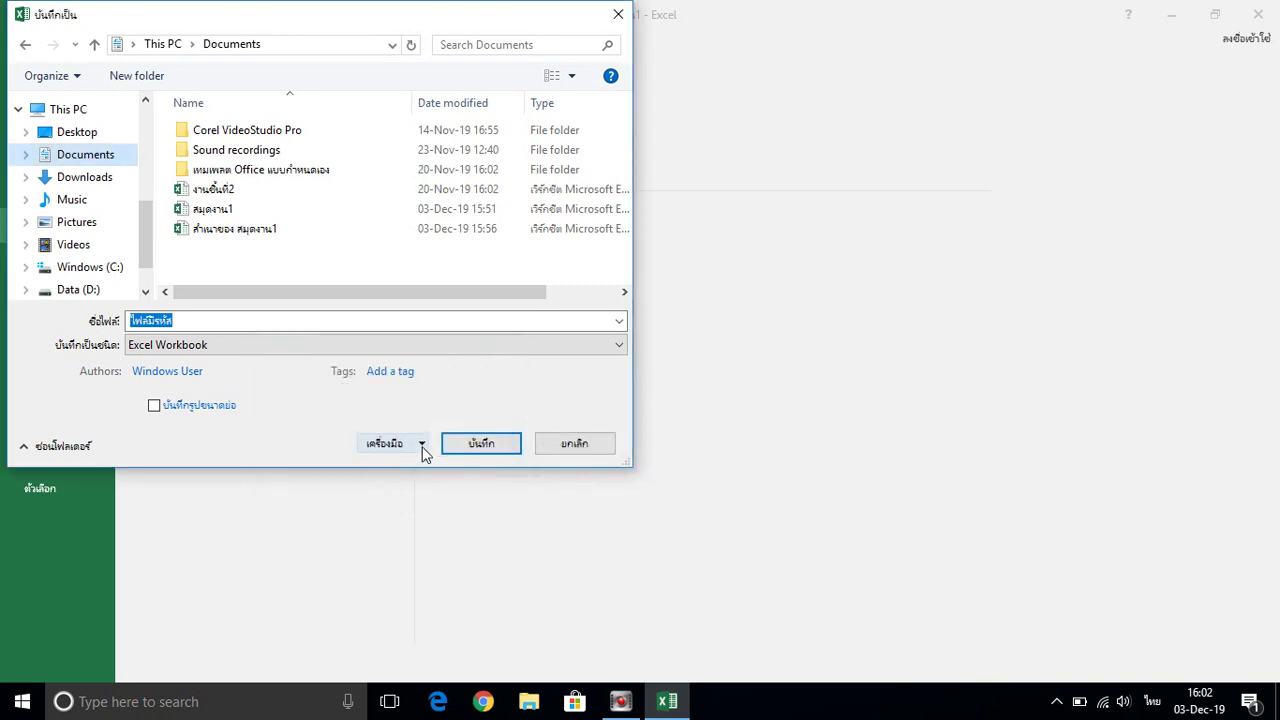
Save the protected workbook as 'ไฟล์มีรหัส' and close Excel
click(480, 452)
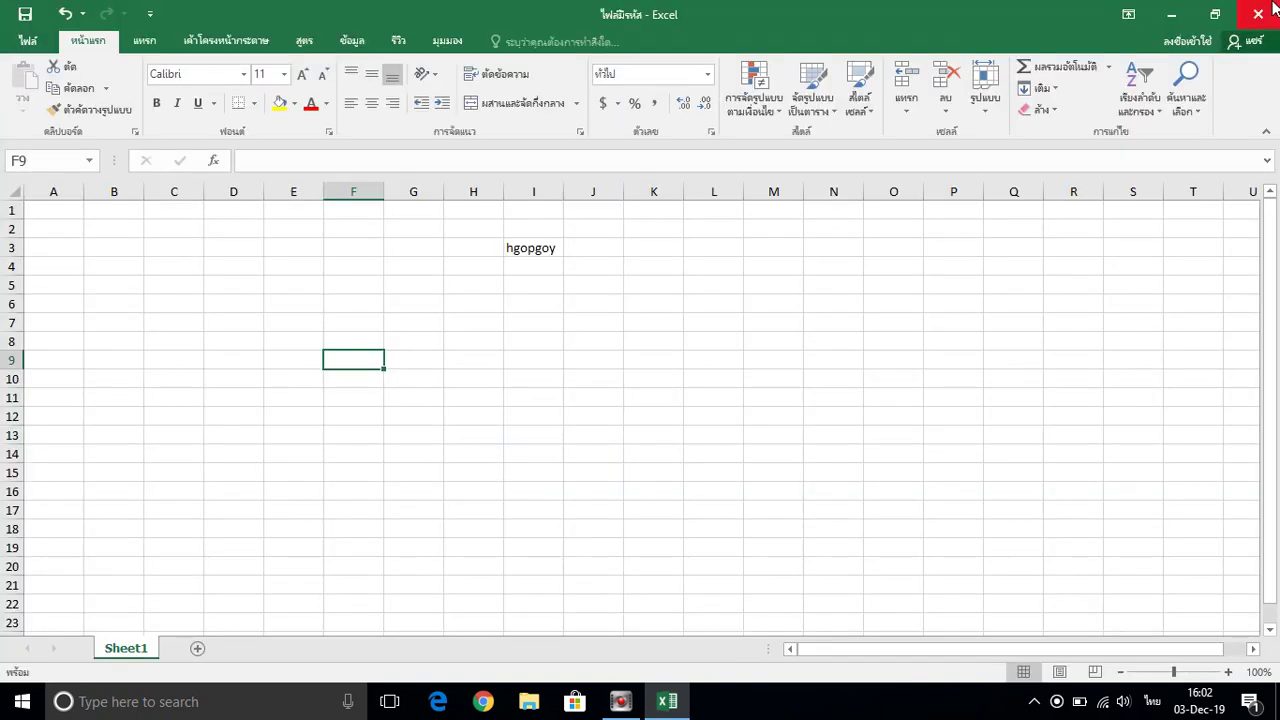
click(1274, 9)
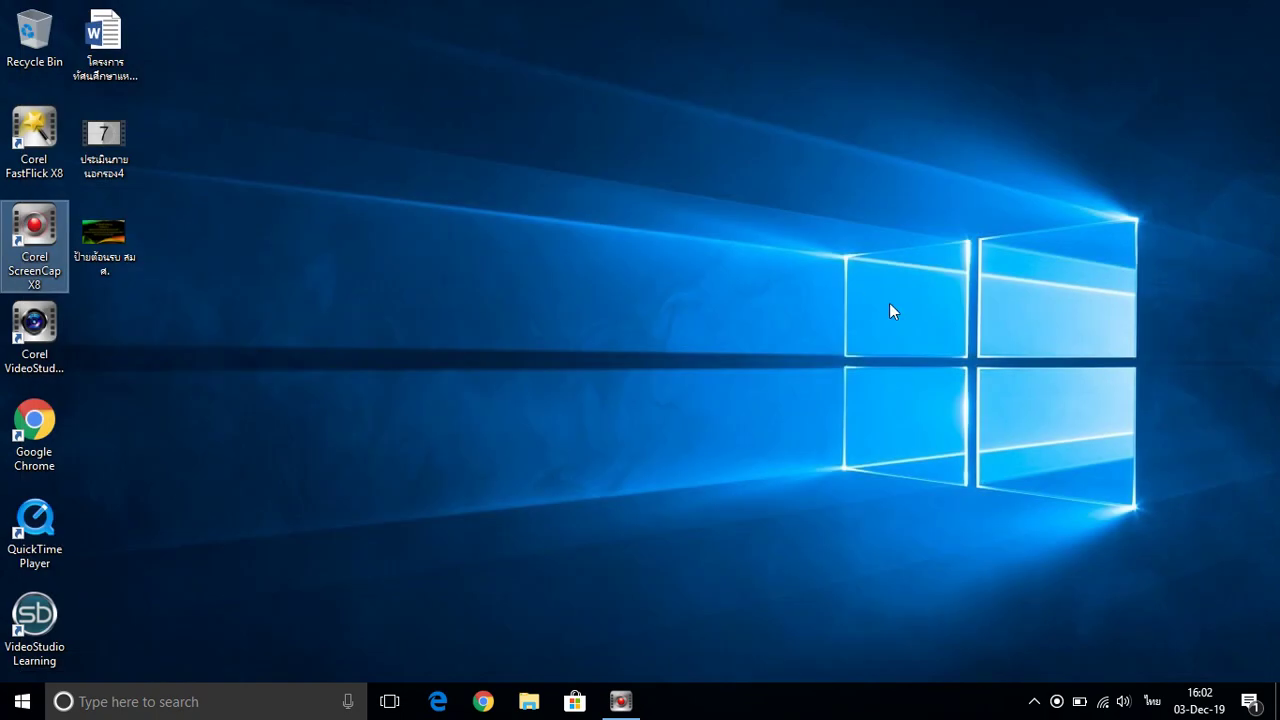
Open 'ไฟล์มีรหัส' from the Documents folder in File Explorer
click(529, 701)
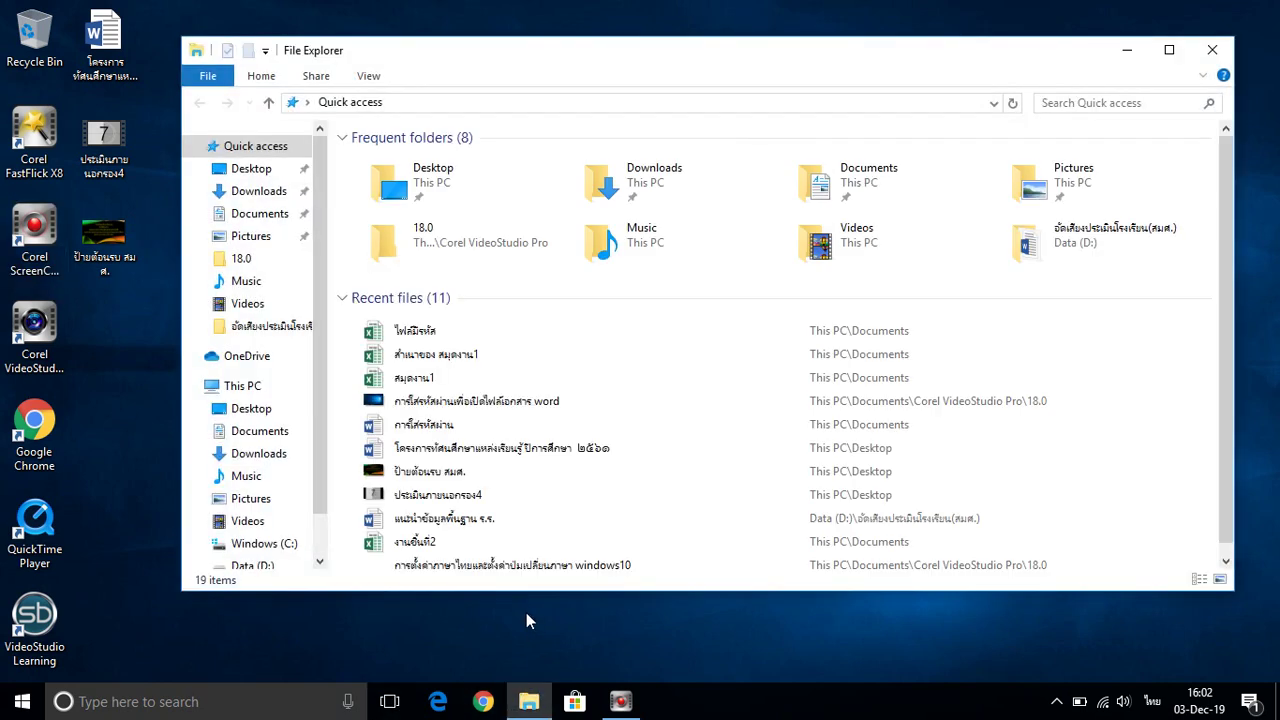
click(258, 213)
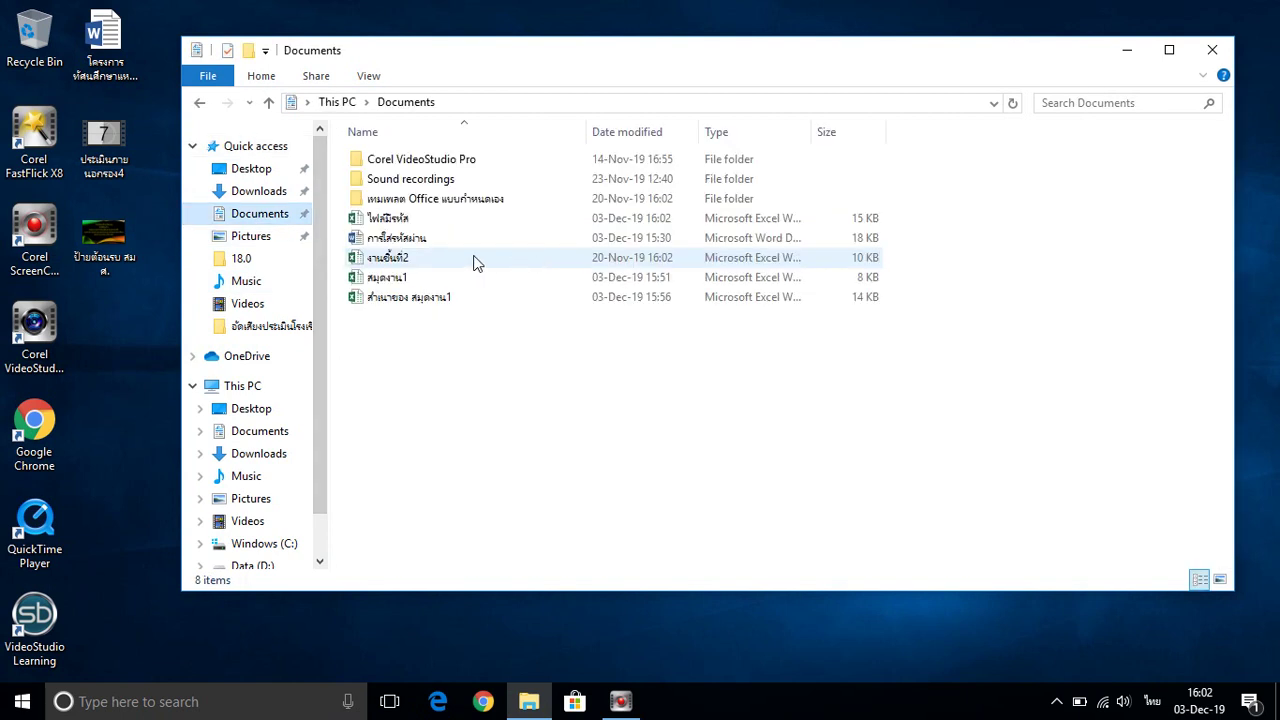
click(397, 221)
double_click(396, 215)
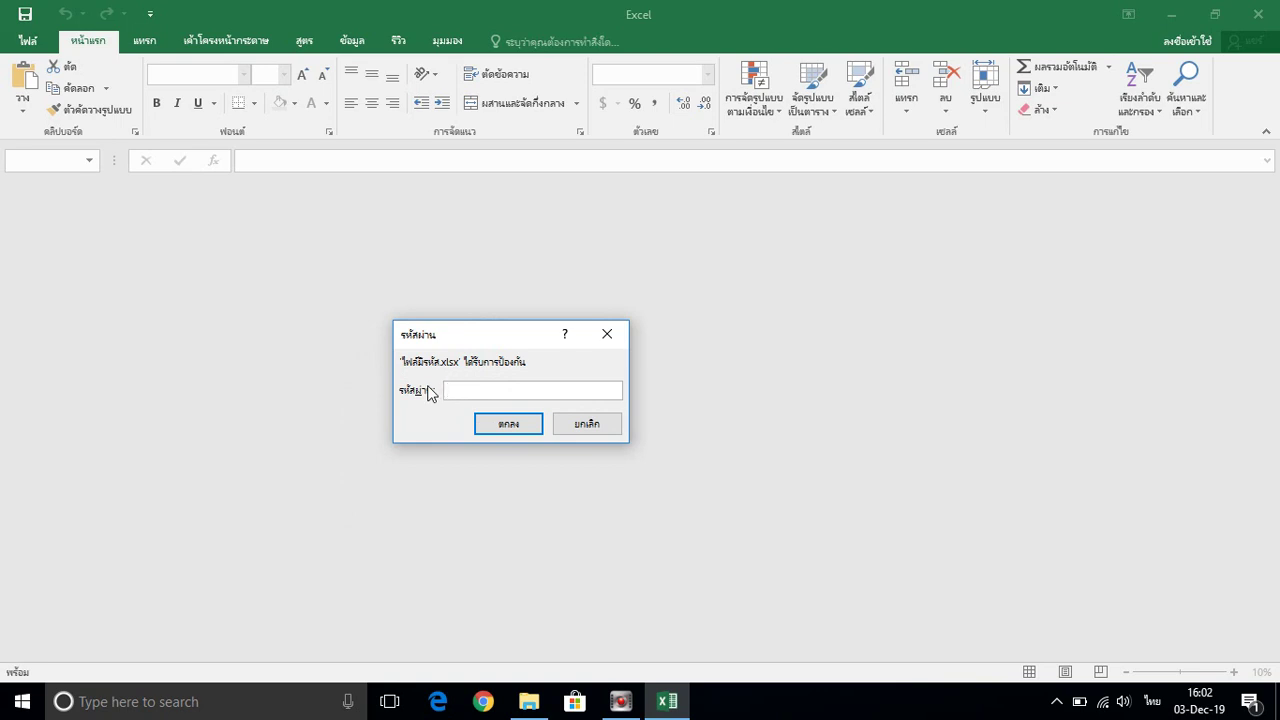
Enter the workbook's open password in the prompt and confirm it
click(455, 391)
text(123456)
click(514, 428)
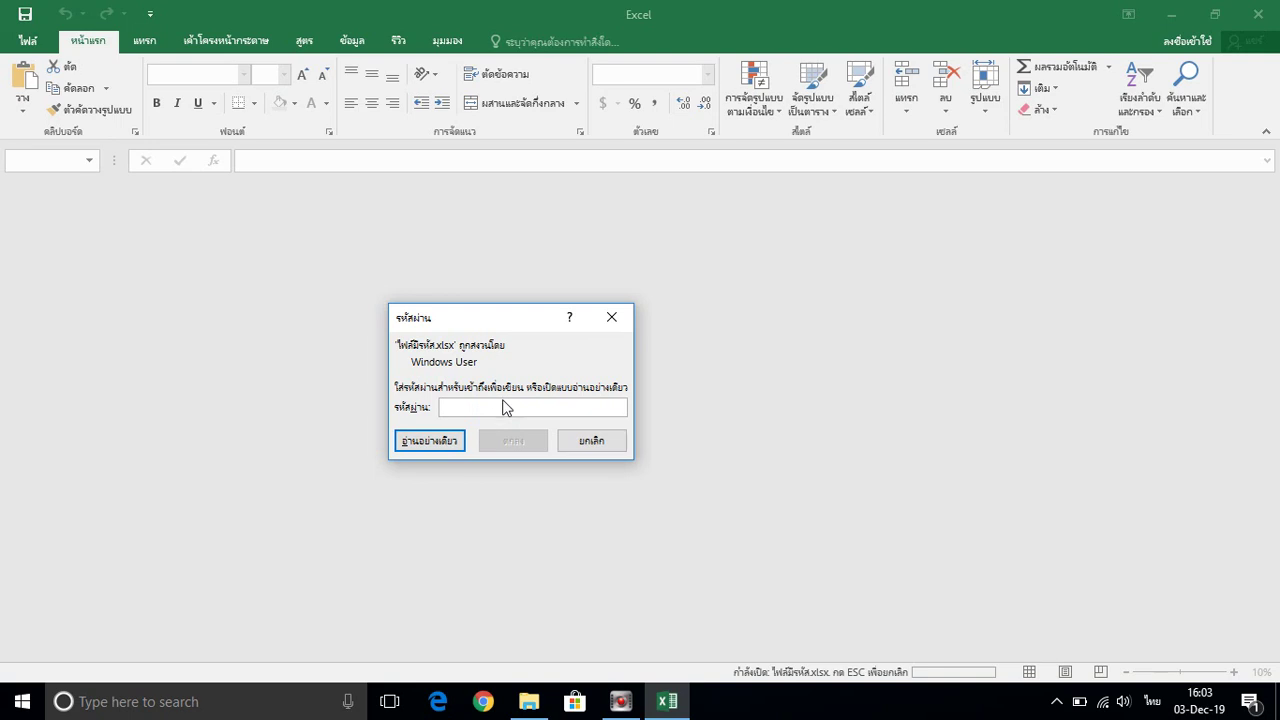
Enter the write password so ไฟล์มีรหัส opens for editing, showing 'hgopgoy' in I3
text(123)
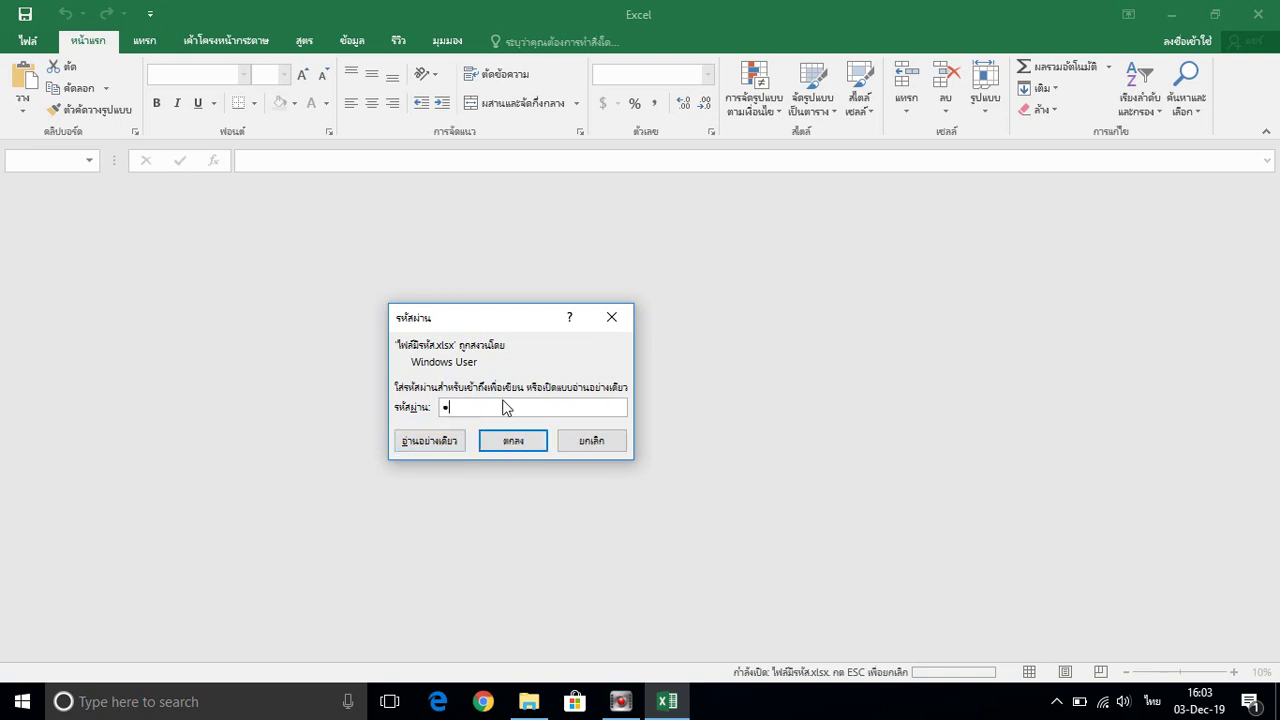
text(456)
click(514, 449)
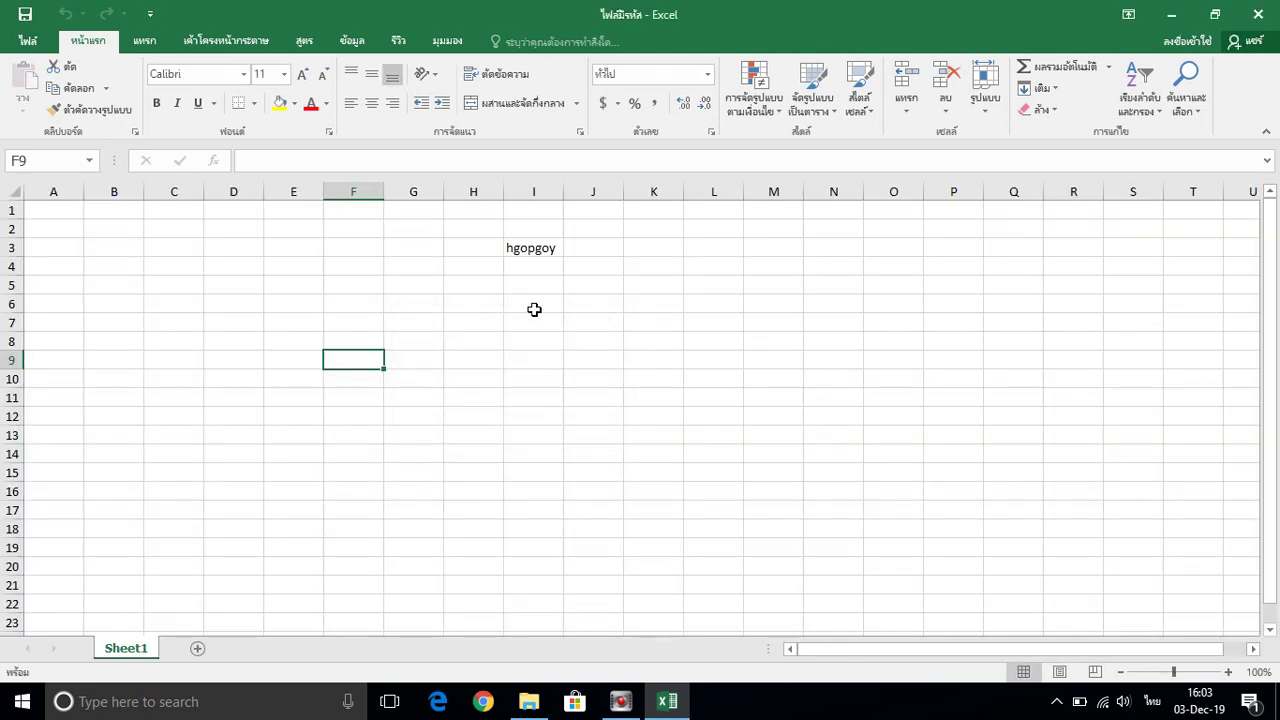
Type 'สยยายบง' into F4 and 'อีนวไญฎ' into E6
click(527, 268)
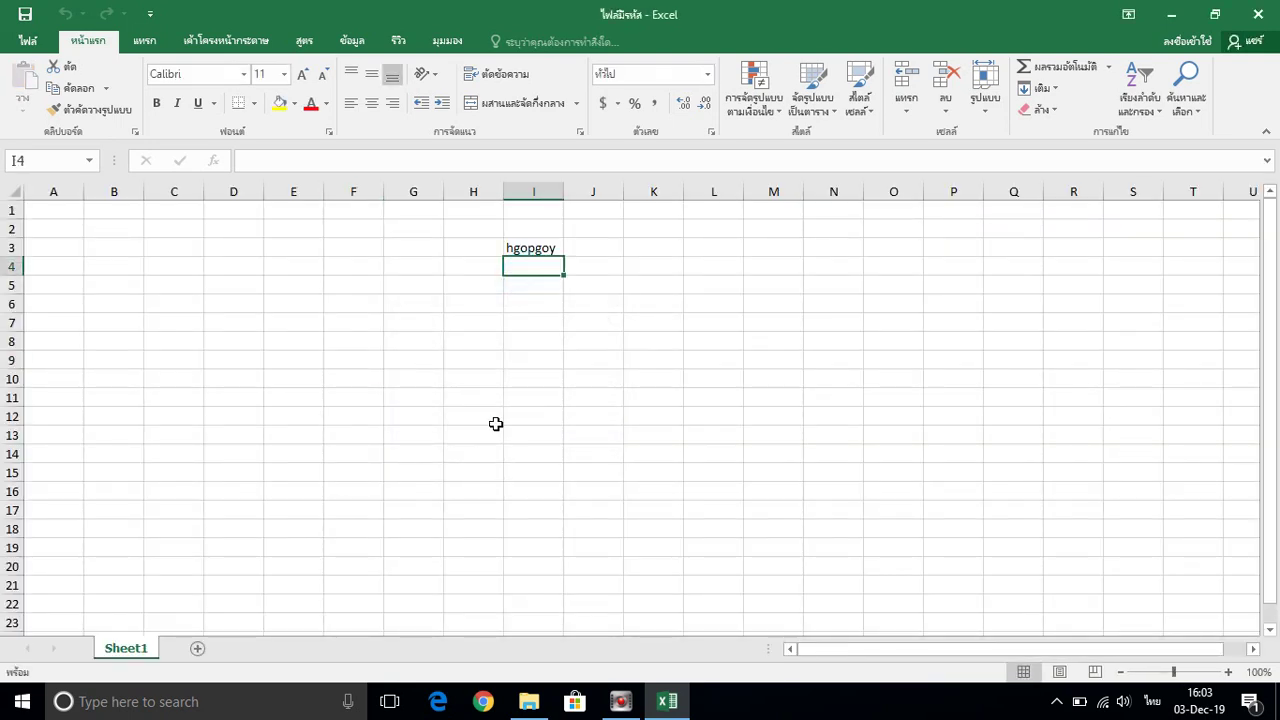
click(372, 268)
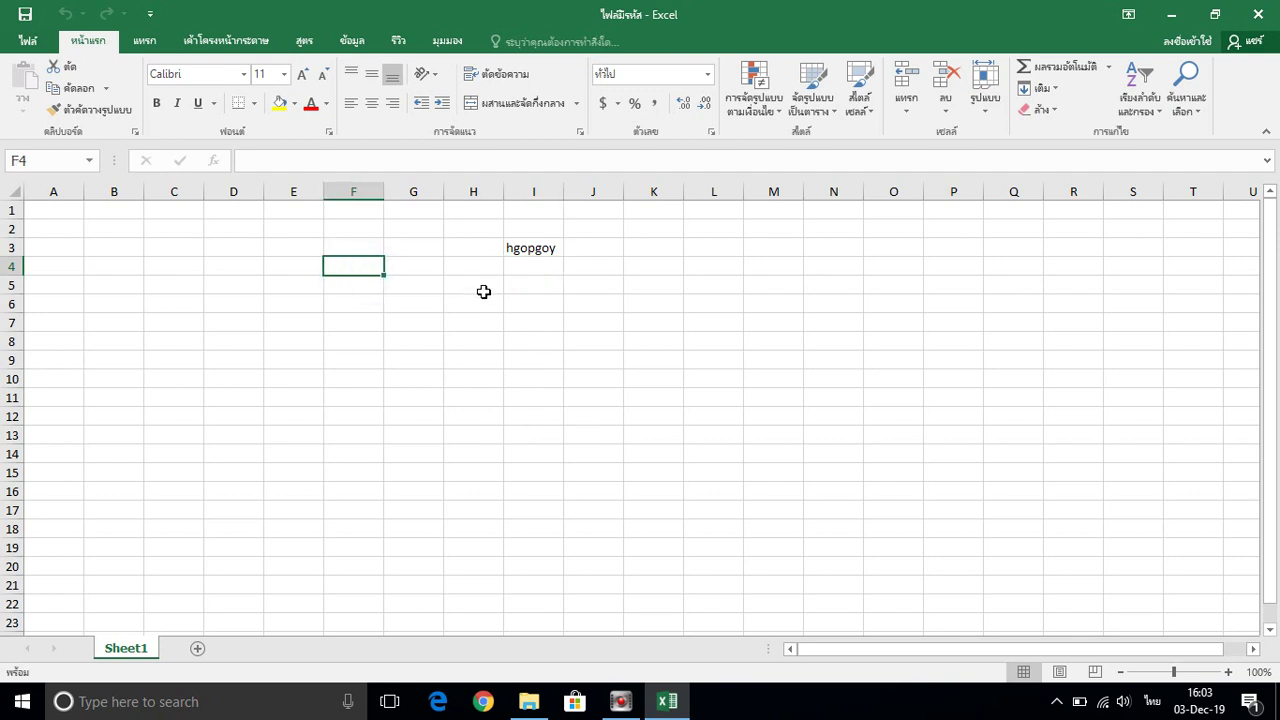
text(สยยายบง)
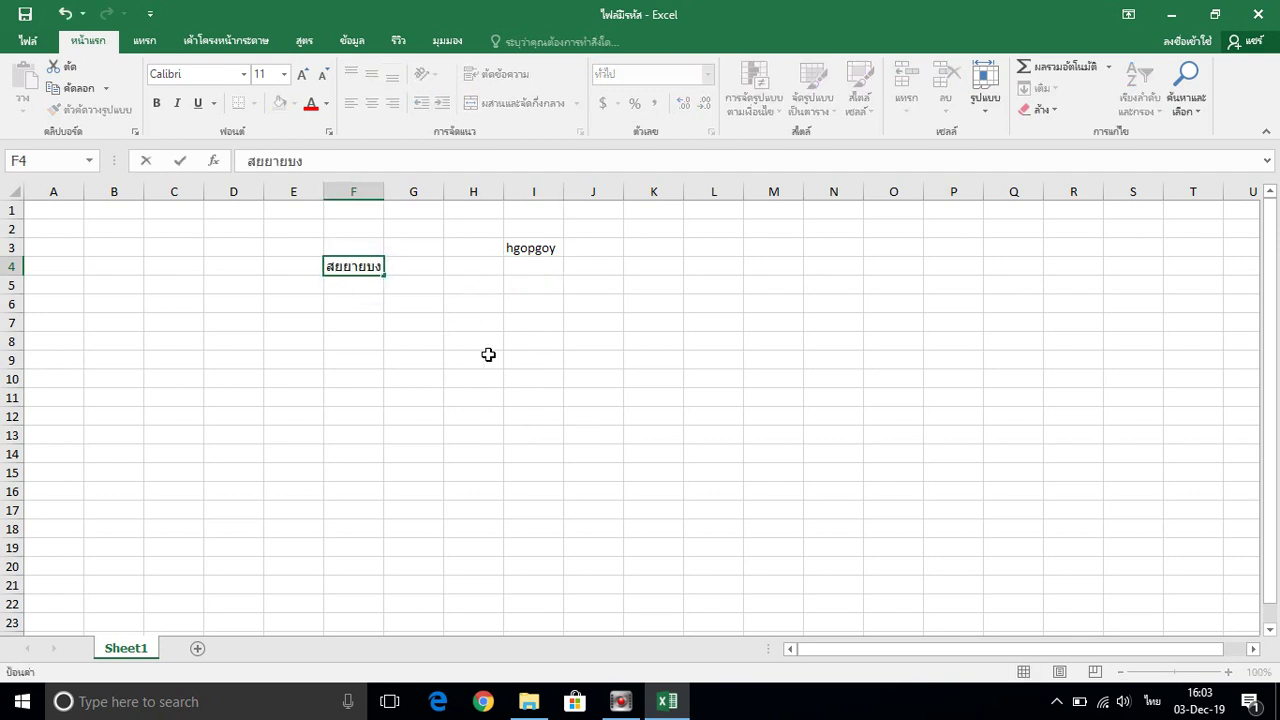
click(488, 354)
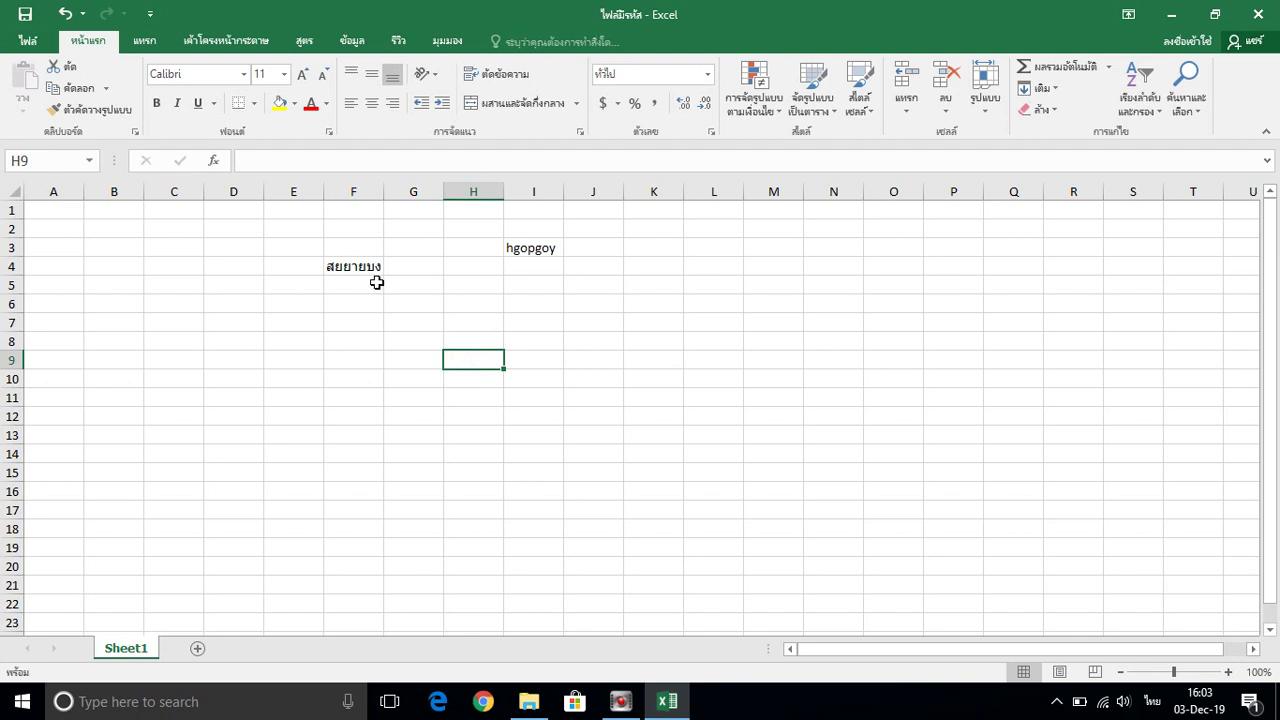
click(278, 300)
text(อีนวไญฎ)
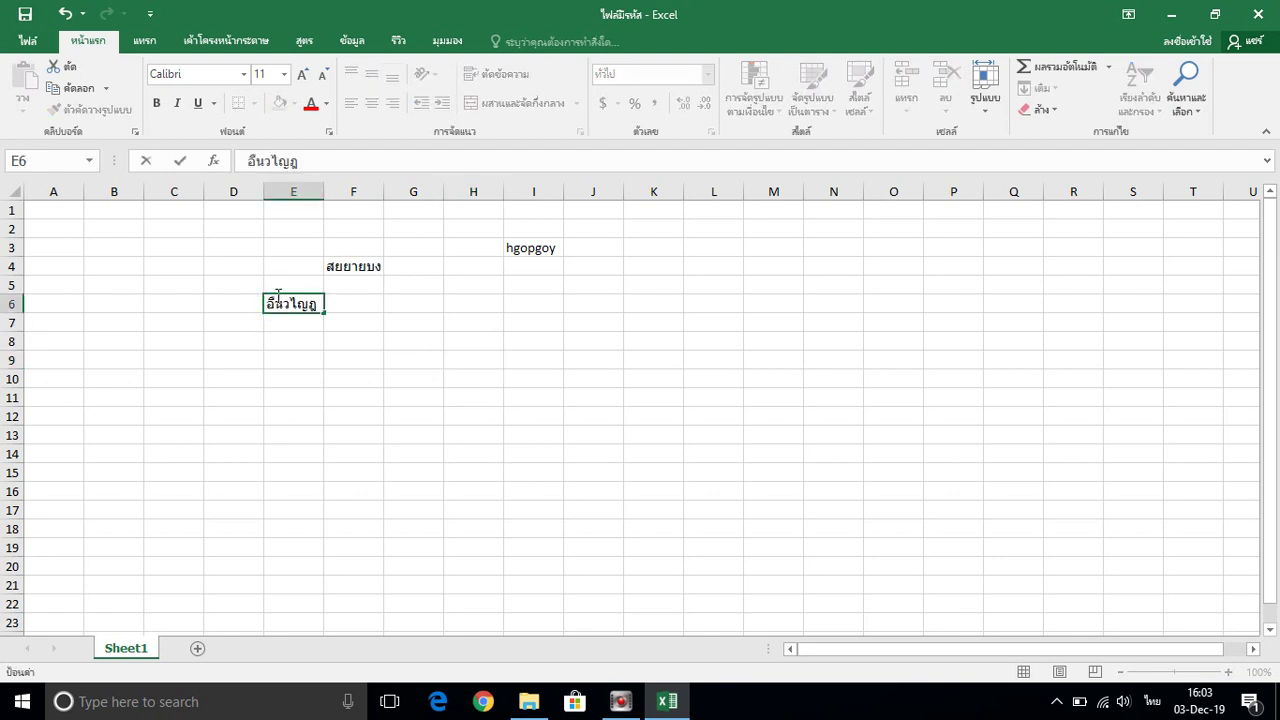
Save the workbook, exit Excel, and reopen ไฟล์มีรหัส from Documents
click(25, 13)
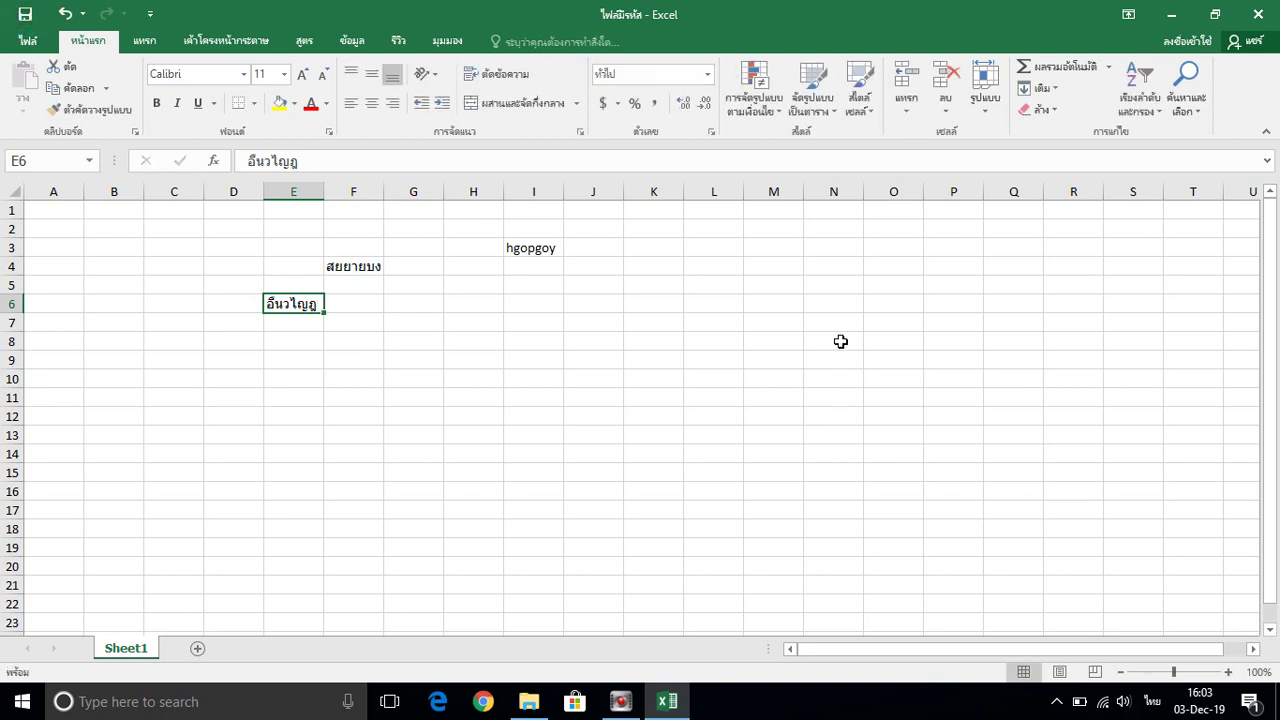
click(1252, 12)
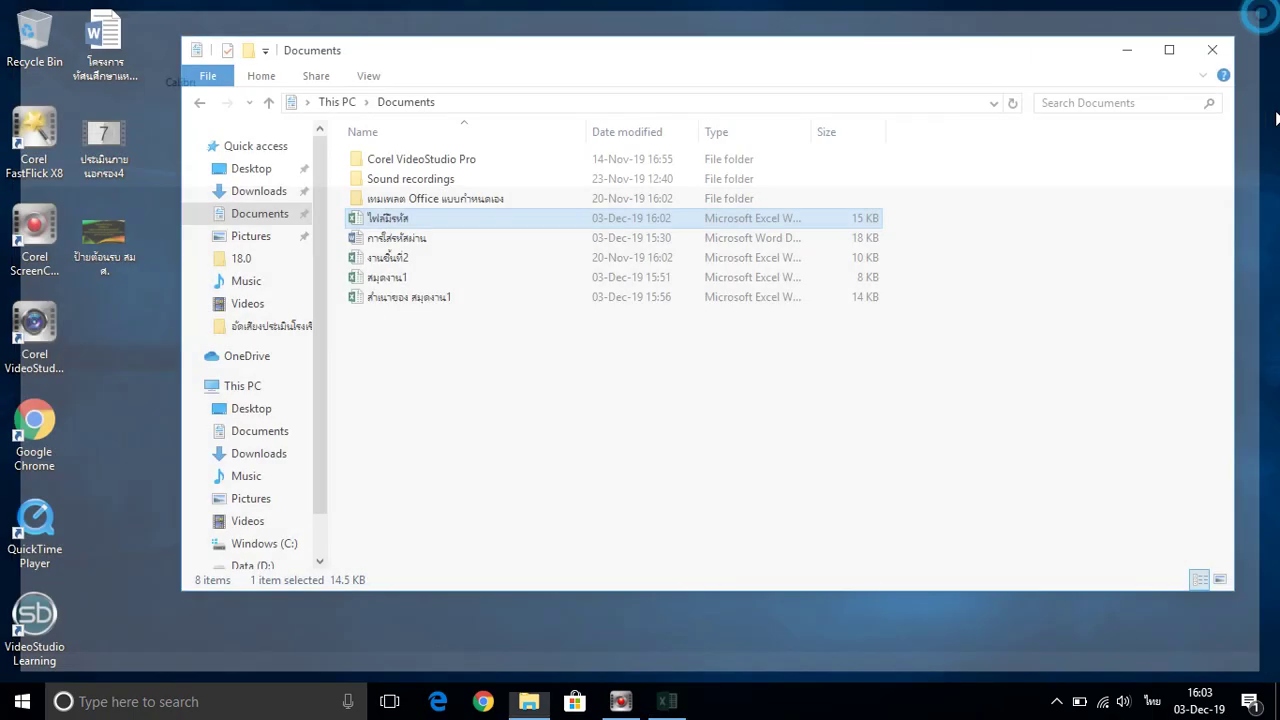
double_click(392, 217)
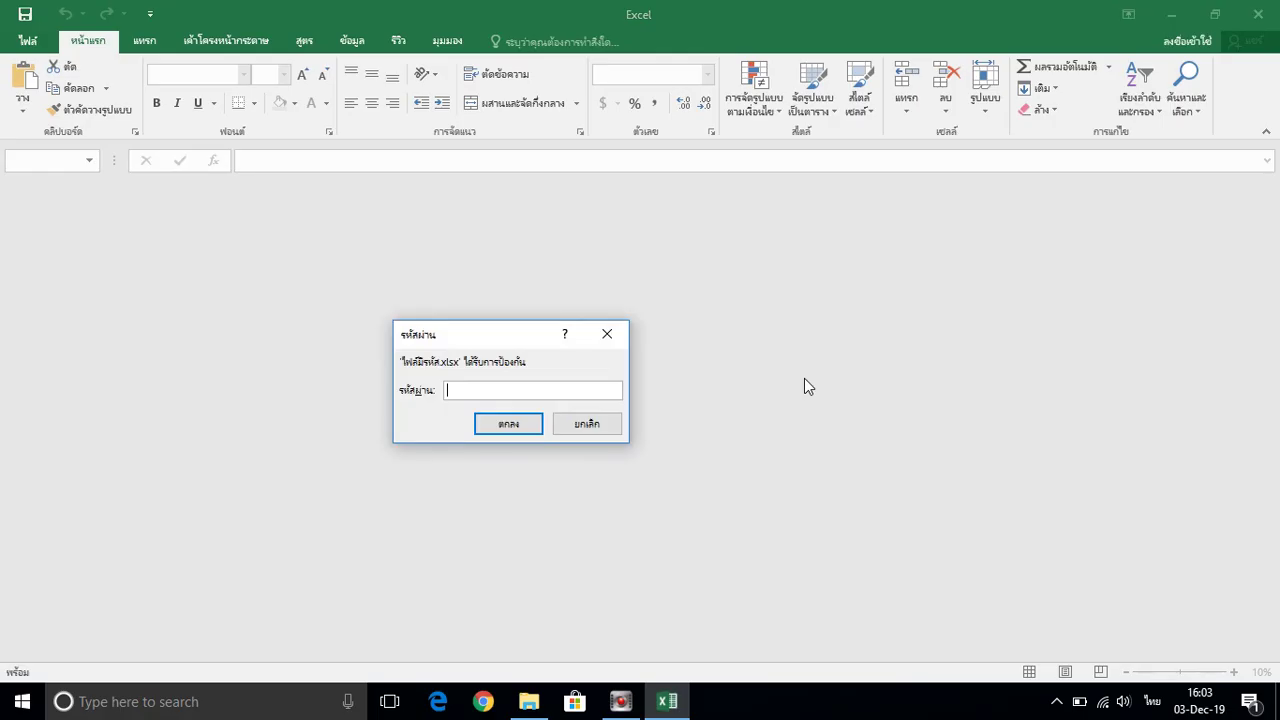
Enter the open password for ไฟล์มีรหัส.xlsx to reach the write-access prompt
text(123456)
click(509, 429)
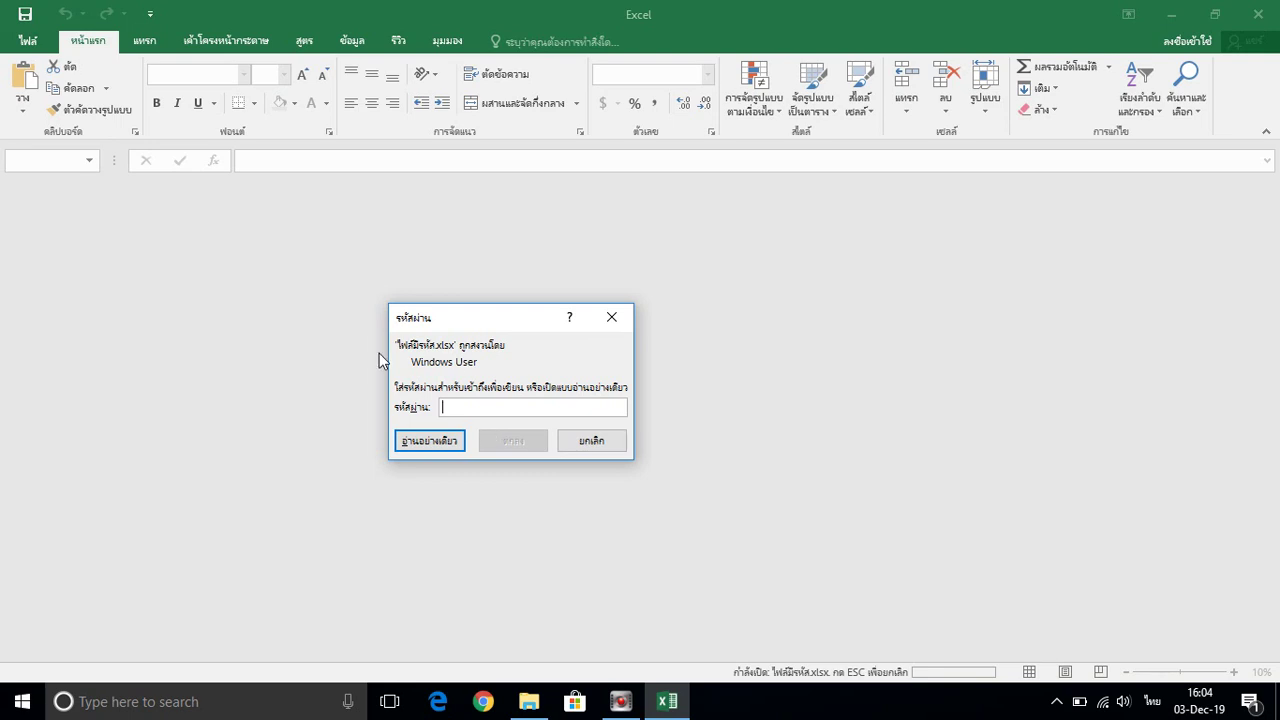
Open ไฟล์มีรหัส read-only, type 'อไนฎษฯโฐ' in H9, and try to save it
click(421, 446)
click(452, 357)
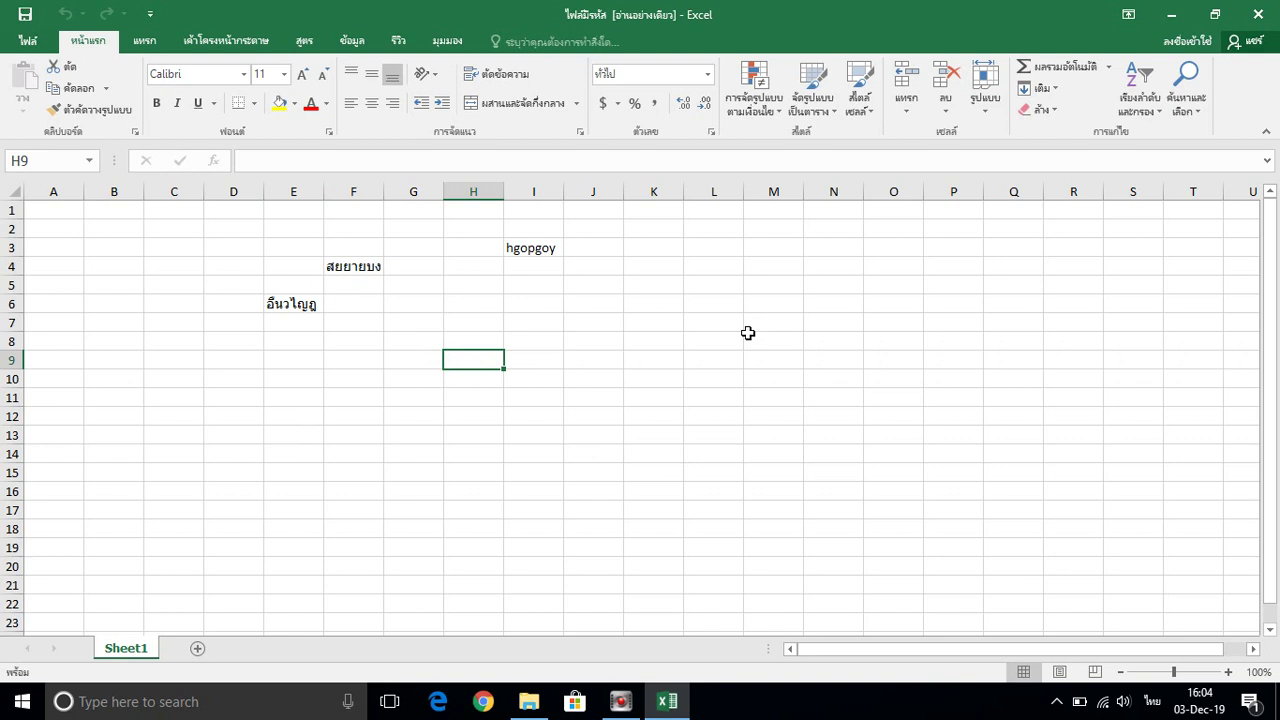
text(อไนฎษฯโฐ)
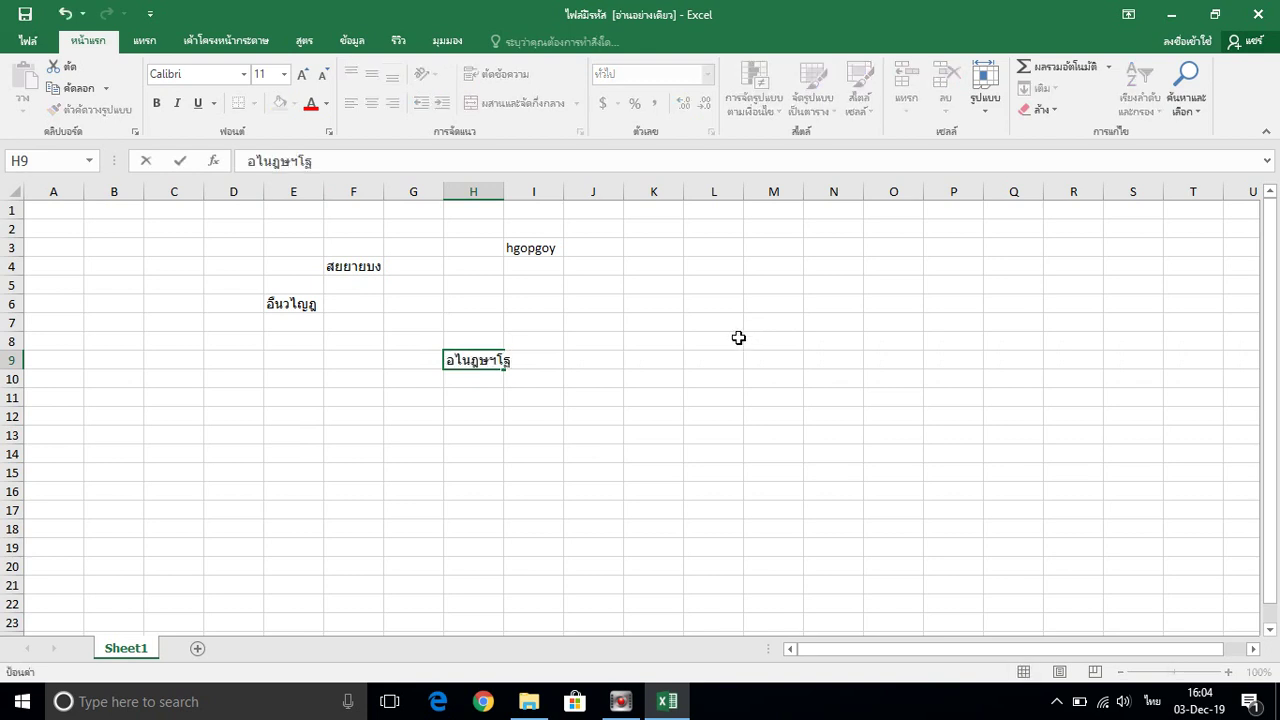
click(25, 14)
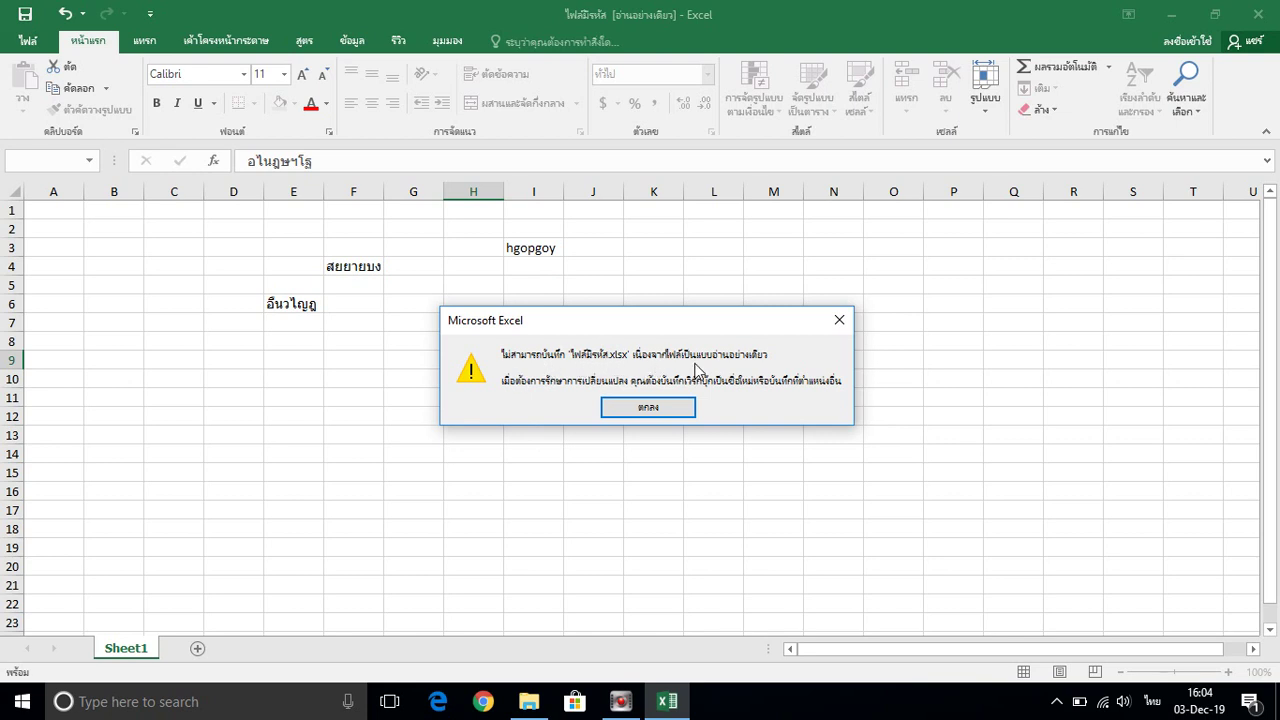
Dismiss the read-only warning and browse to Documents to save a copy named 'สำเนาของ ไฟล์มีรหัส'
click(626, 409)
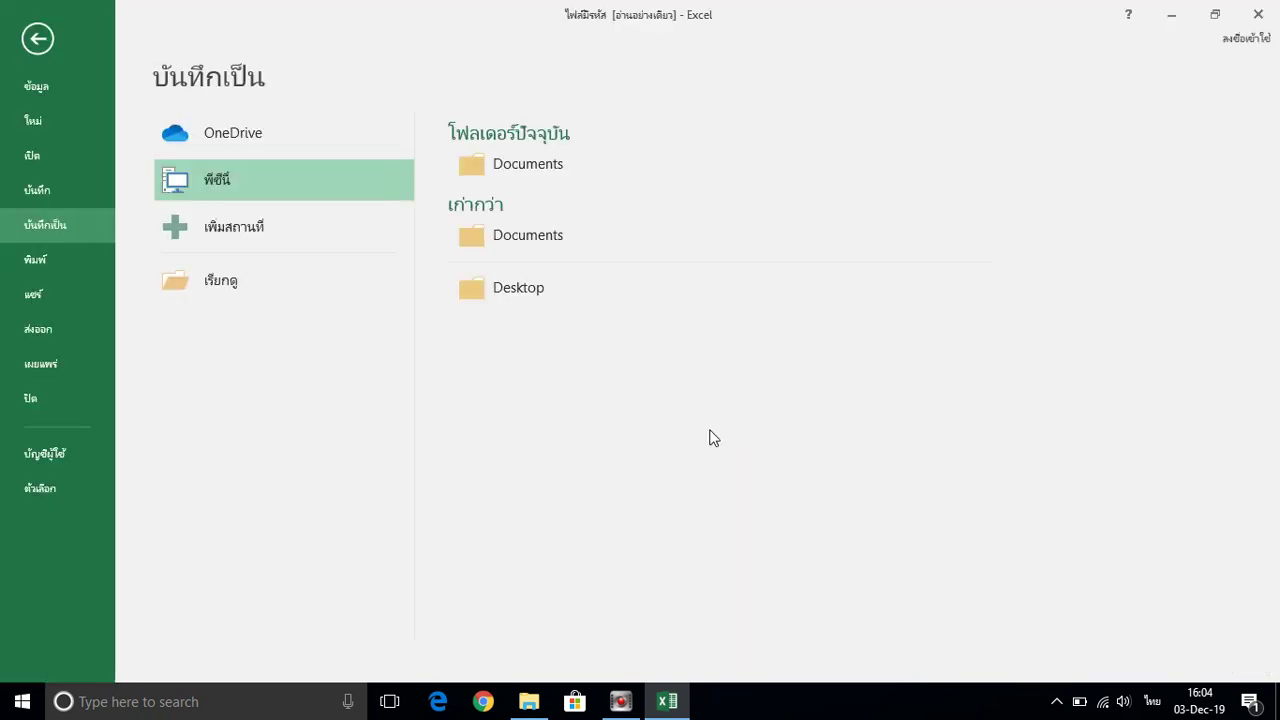
click(251, 282)
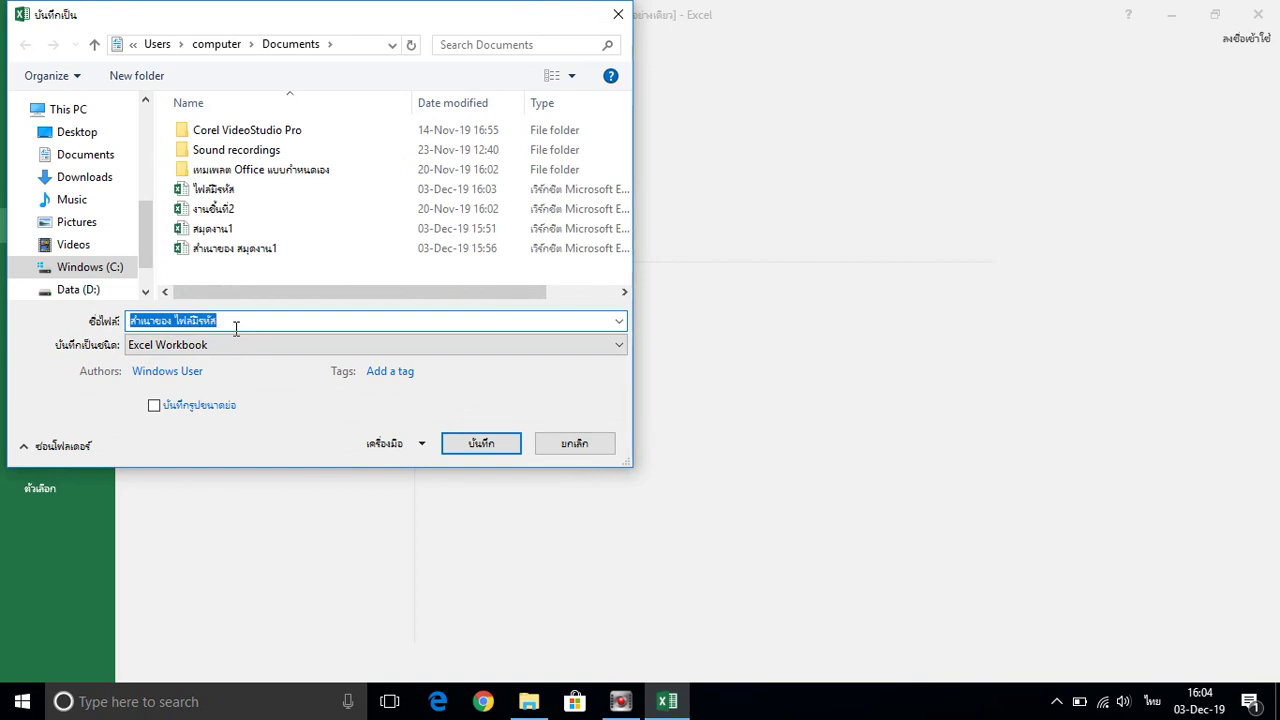
Save the copy 'สำเนาของ ไฟล์มีรหัส' to Documents and exit Excel
click(470, 447)
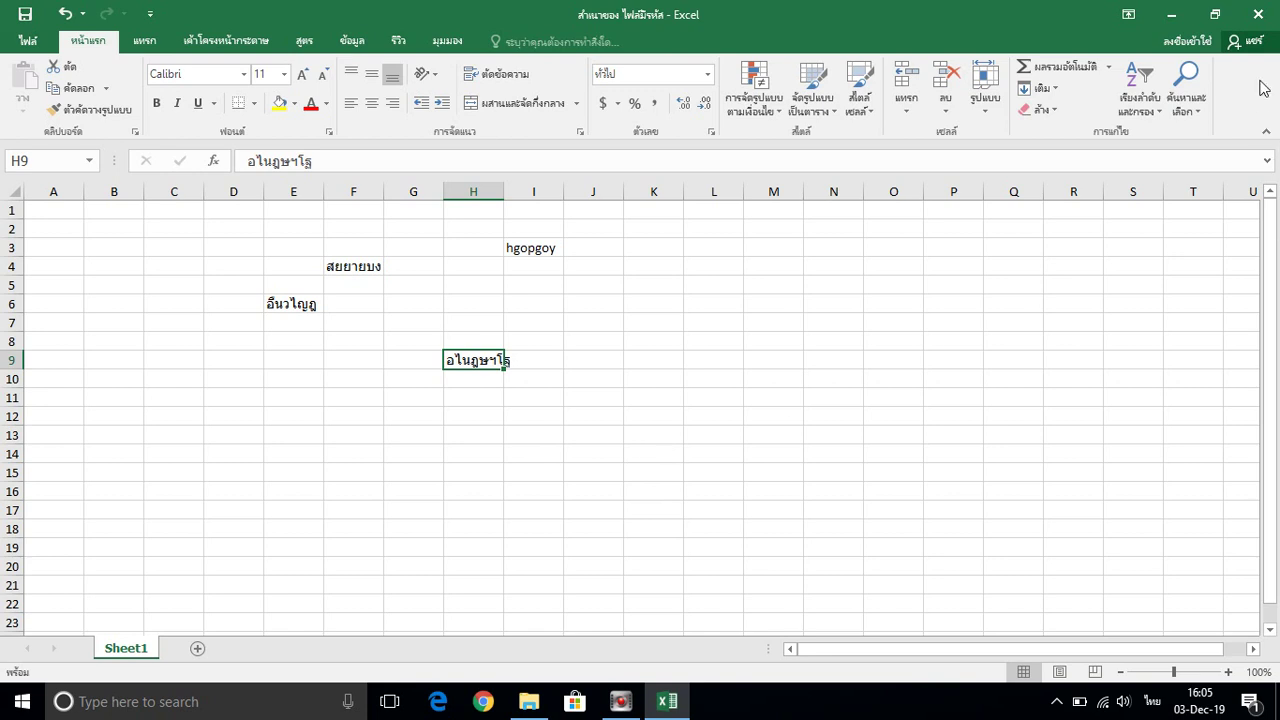
click(1258, 13)
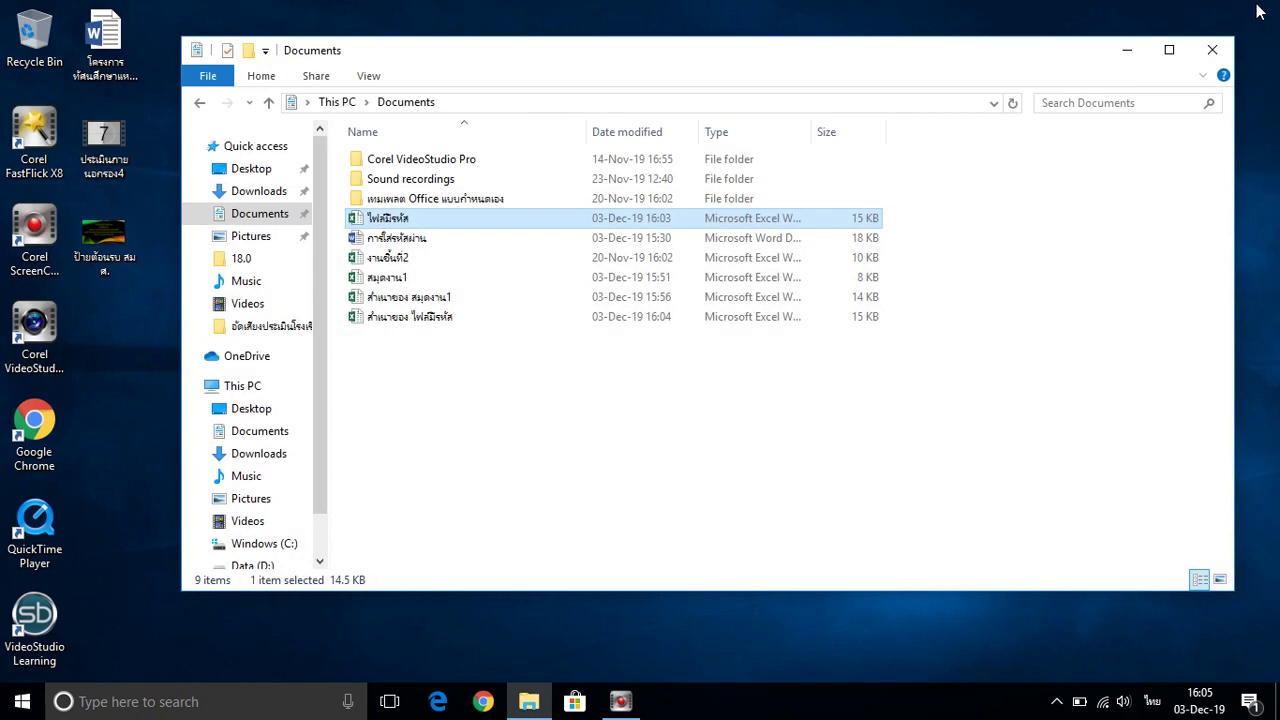